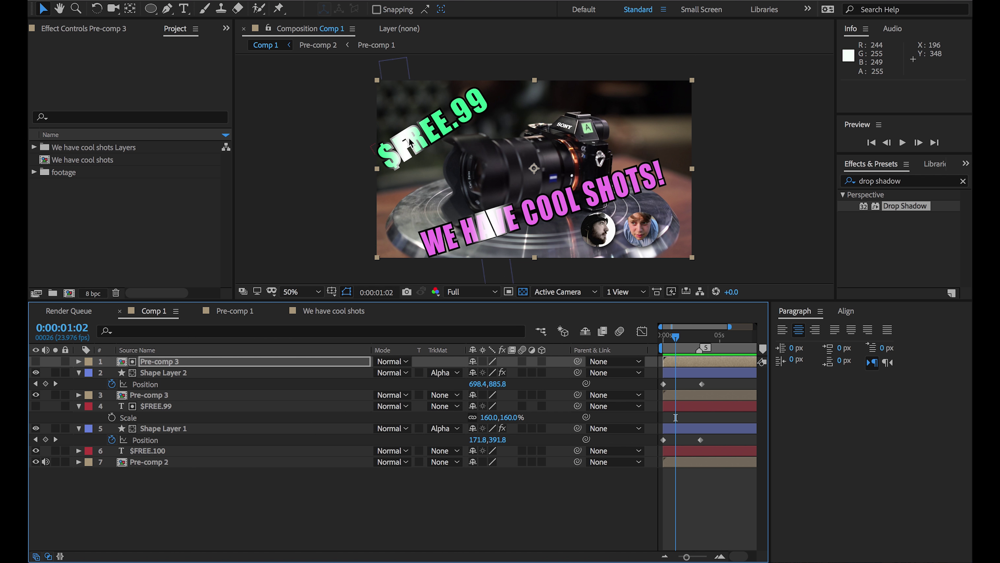
pyautogui.moveTo(675, 337)
pyautogui.mouseDown()
pyautogui.moveTo(690, 344)
pyautogui.moveTo(674, 352)
pyautogui.moveTo(683, 352)
pyautogui.mouseUp()
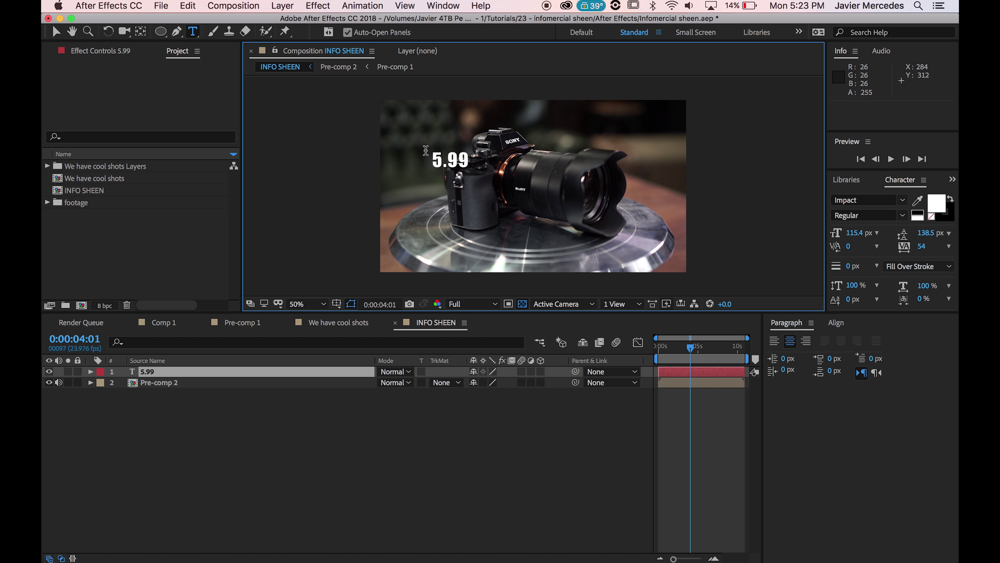
# - Edit the price text over the camera footage so that it reads $FREE.99
pyautogui.write('$')
pyautogui.press('Delete')
pyautogui.write('FREE')
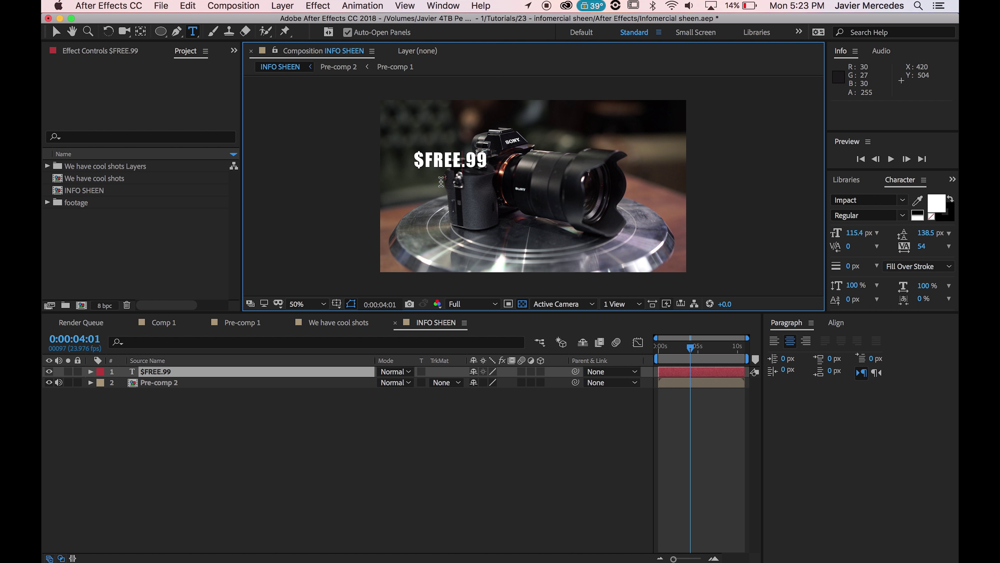
# - Move the $FREE.99 text to the upper-left corner of the frame and rotate it to -20°
pyautogui.moveTo(466, 165); pyautogui.dragTo(452, 135)
pyautogui.press('r')
pyautogui.moveTo(481, 382)
pyautogui.mouseDown()
pyautogui.moveTo(474, 388)
pyautogui.moveTo(482, 384)
pyautogui.mouseUp()
pyautogui.click(449, 449)
pyautogui.click(422, 133)
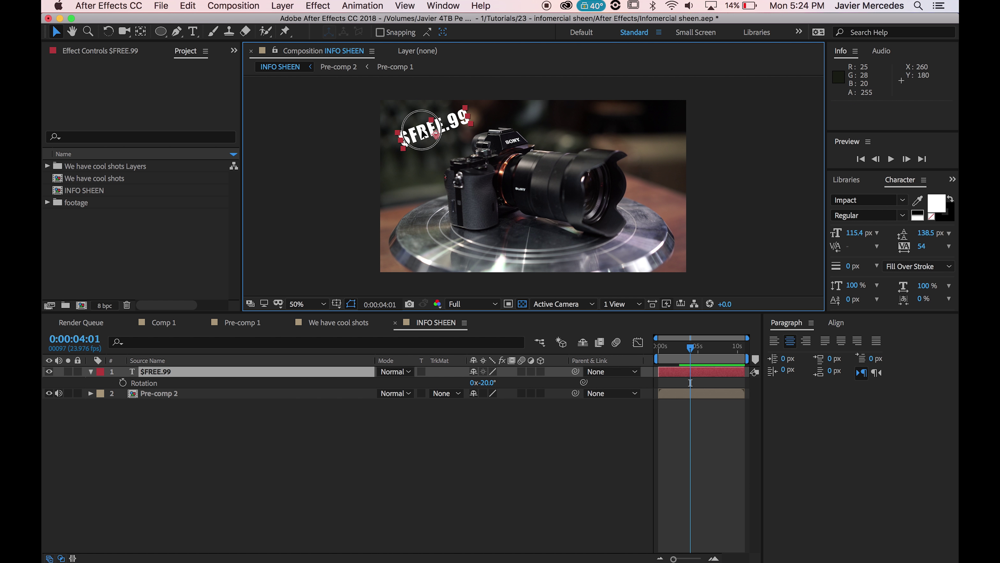
pyautogui.click(461, 429)
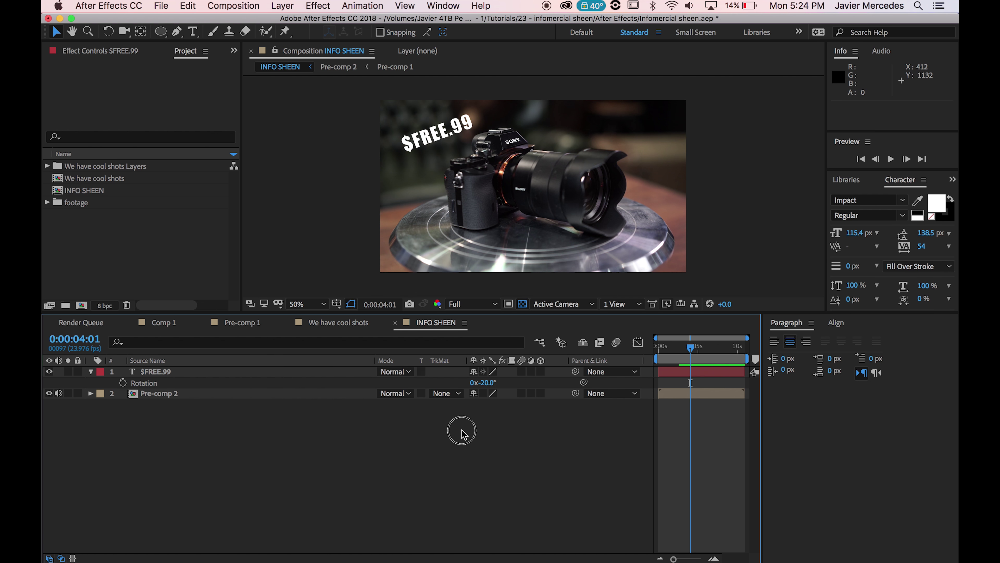
# - Set the fill colour of the $FREE.99 text to bright green, 6EFF10
pyautogui.click(276, 374)
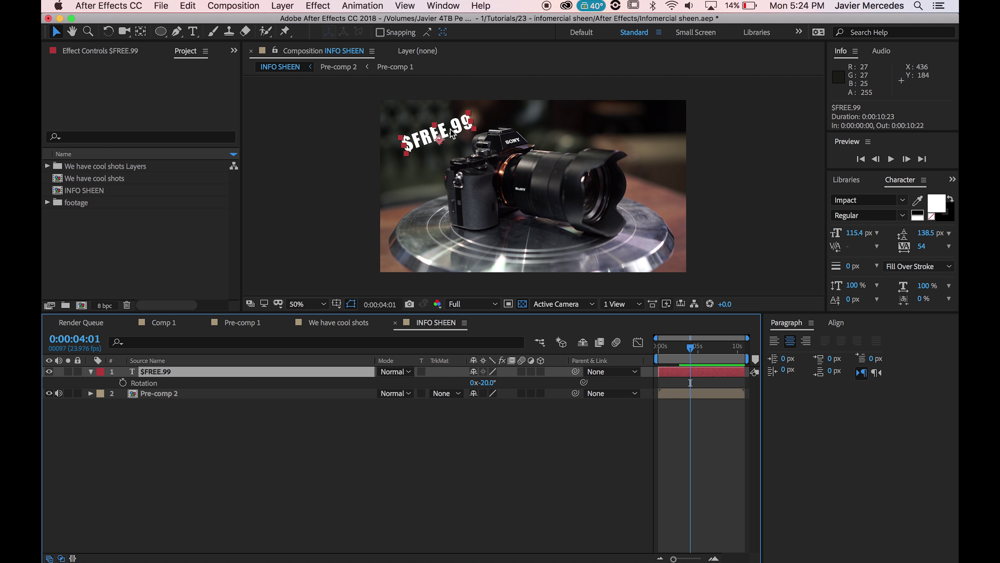
pyautogui.click(937, 203)
pyautogui.moveTo(315, 311); pyautogui.dragTo(310, 252)
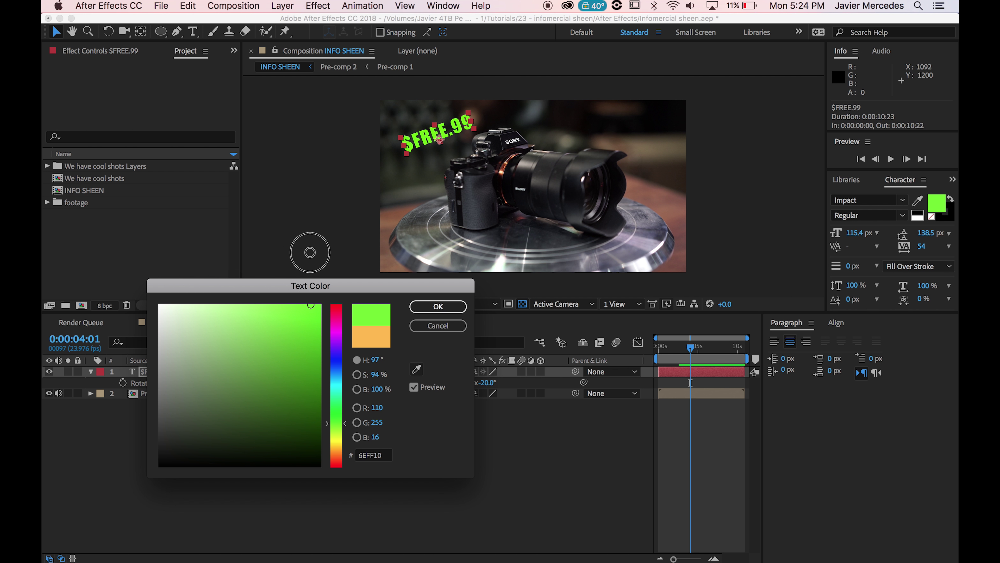
pyautogui.press('Return')
pyautogui.click(494, 480)
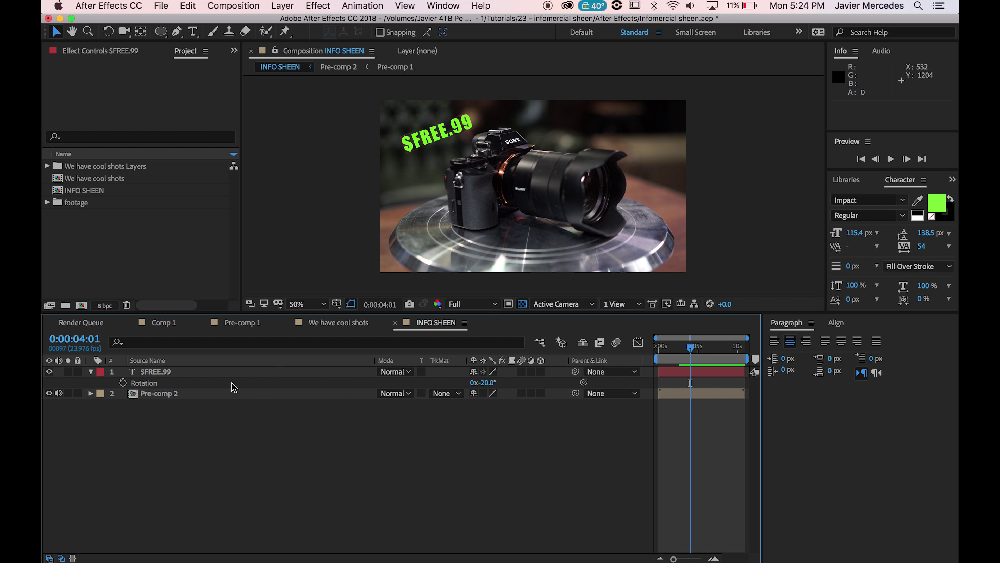
# - Give the $FREE.99 text a black 26 px stroke and set its font size to 161 px
pyautogui.click(227, 371)
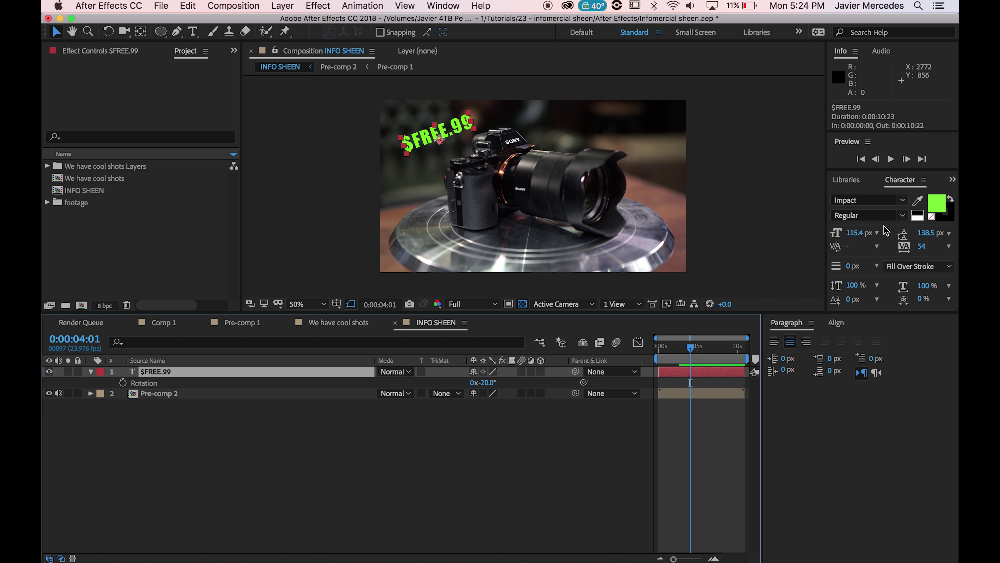
pyautogui.click(853, 267)
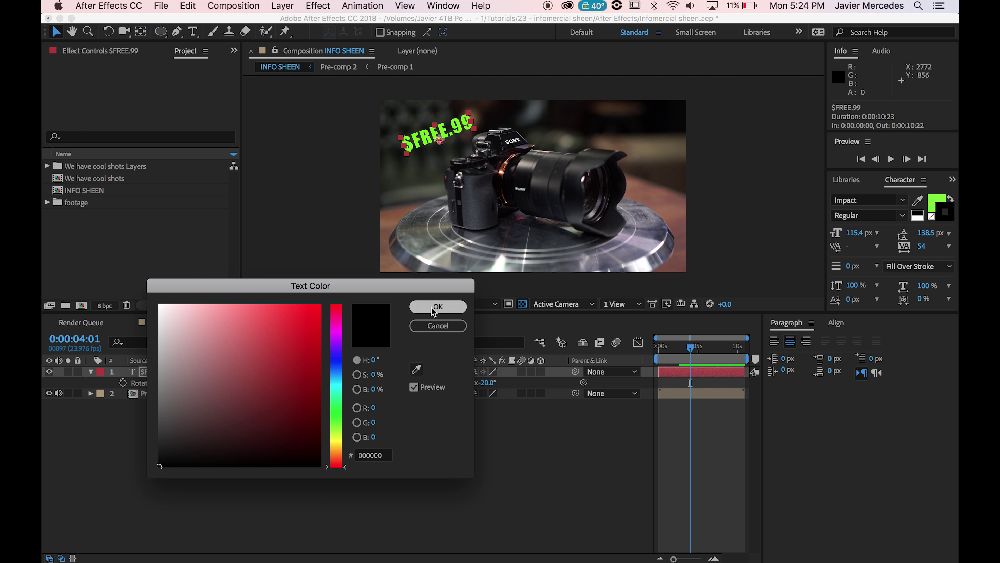
pyautogui.click(437, 307)
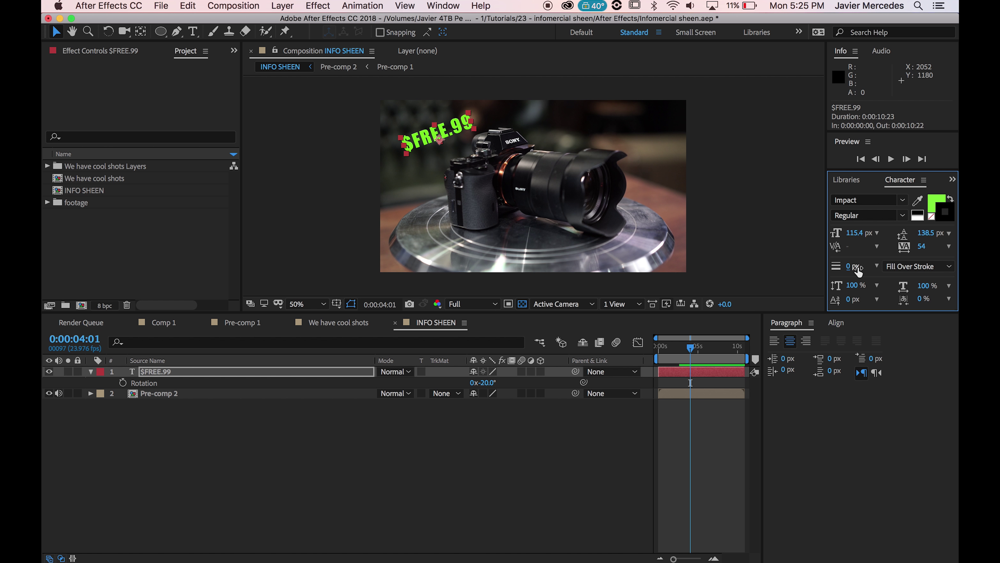
pyautogui.moveTo(851, 268); pyautogui.dragTo(864, 266)
pyautogui.moveTo(852, 233); pyautogui.dragTo(882, 232)
pyautogui.click(616, 481)
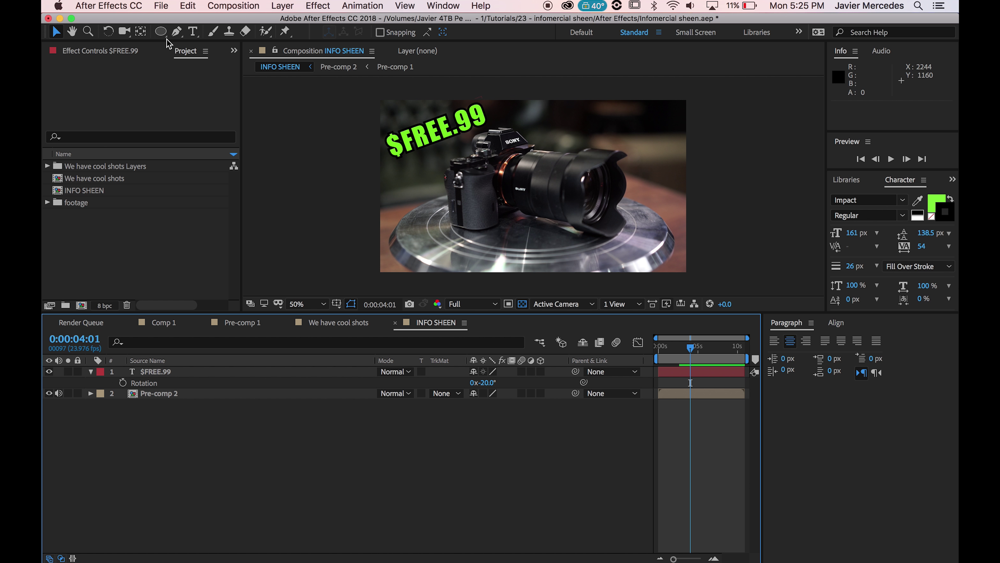
# - Draw a tall, narrow white rectangle about 150 by 961 px as a shape layer and place it across the $FREE.99 text
pyautogui.click(161, 31)
pyautogui.moveTo(161, 32); pyautogui.dragTo(189, 33)
pyautogui.moveTo(444, 151); pyautogui.dragTo(462, 263)
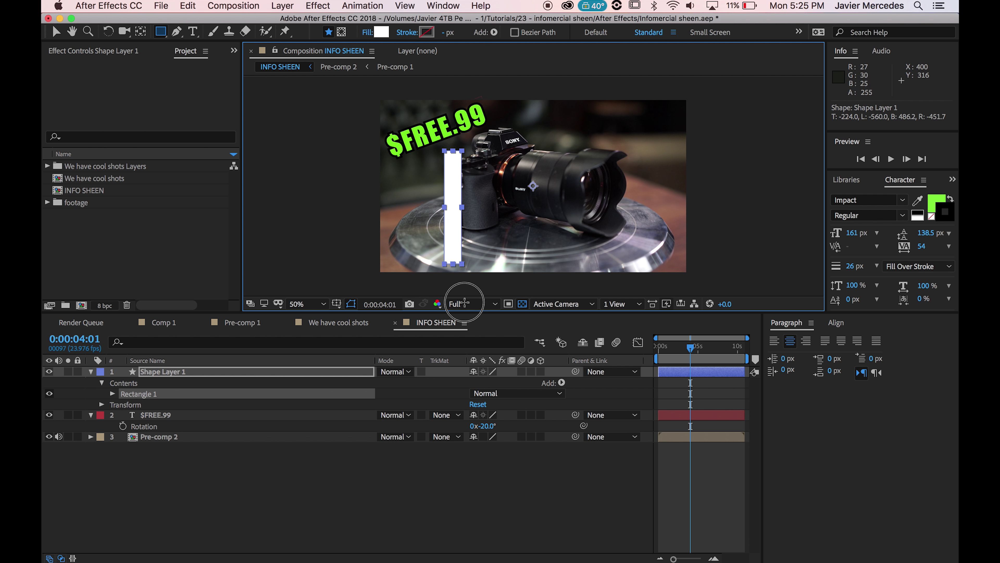
pyautogui.moveTo(464, 302)
pyautogui.mouseDown()
pyautogui.moveTo(484, 315)
pyautogui.moveTo(457, 286)
pyautogui.moveTo(469, 304)
pyautogui.mouseUp()
pyautogui.press('v')
pyautogui.moveTo(455, 202)
pyautogui.mouseDown()
pyautogui.moveTo(445, 157)
pyautogui.moveTo(429, 143)
pyautogui.mouseUp()
# - Search the effects for "gaus" and apply Gaussian Blur to the white rectangle's shape layer
pyautogui.click(952, 179)
pyautogui.click(921, 195)
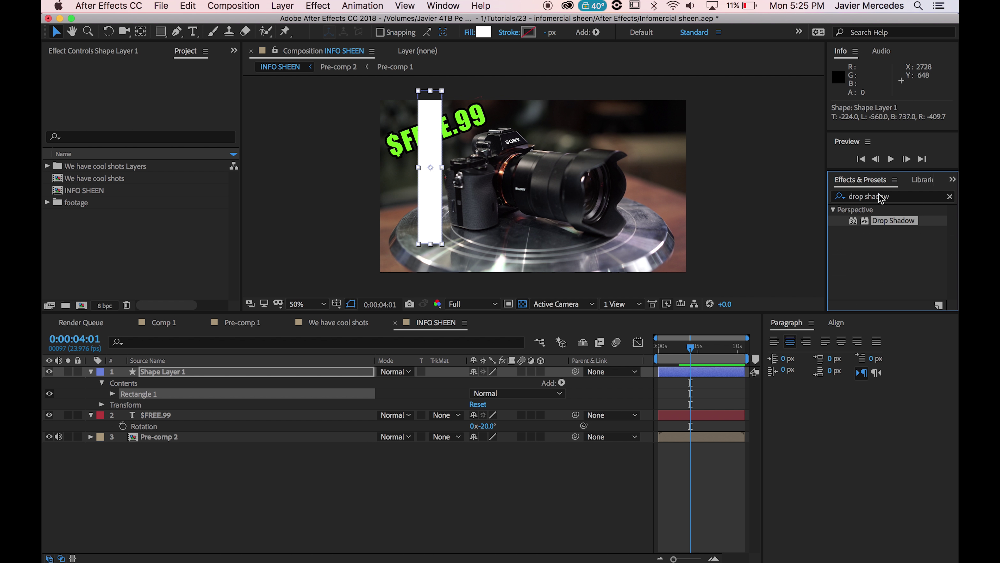
pyautogui.click(879, 196)
pyautogui.write('g')
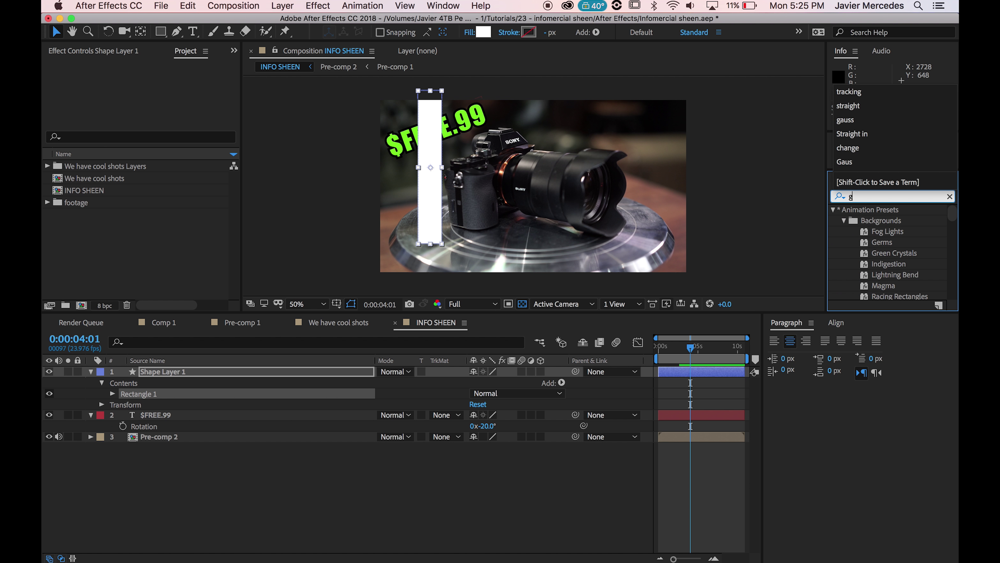
pyautogui.write('aus')
pyautogui.moveTo(894, 221); pyautogui.dragTo(247, 375)
# - Rename the shape layer to SHEEN and set its Gaussian Blur blurriness to 97.7
pyautogui.click(159, 372)
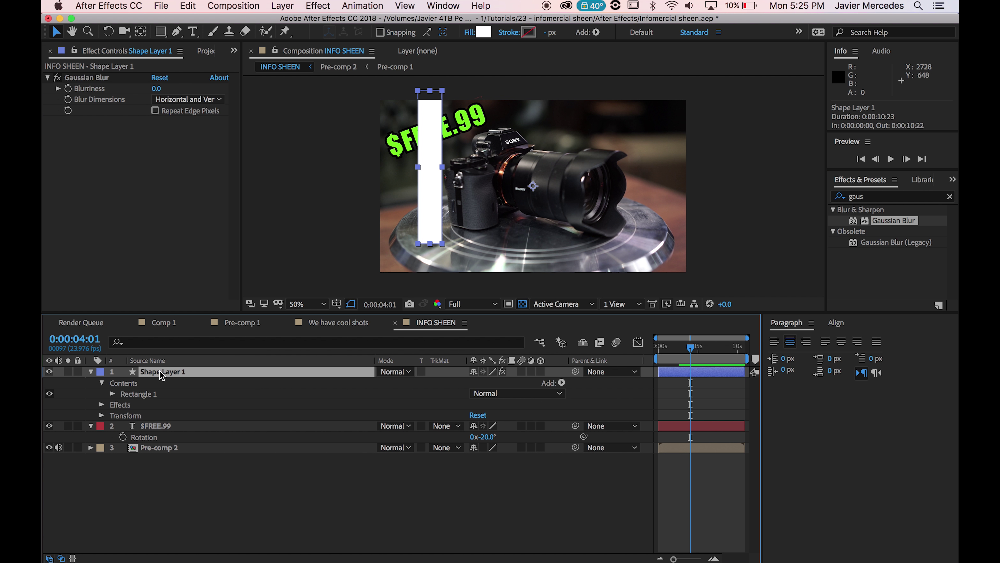
pyautogui.press('Return')
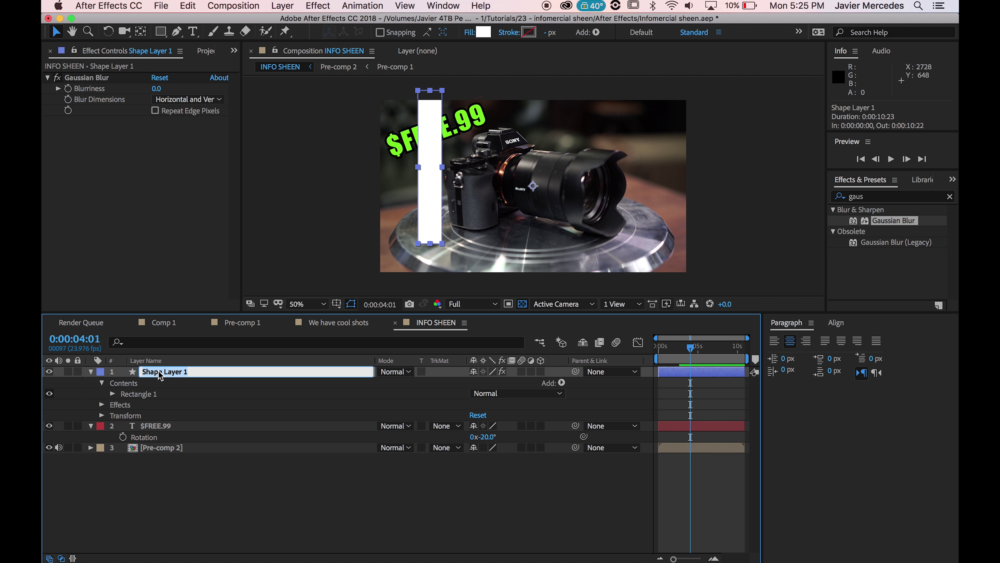
pyautogui.write('SHEEN')
pyautogui.press('Return')
pyautogui.moveTo(158, 89); pyautogui.dragTo(86, 100)
# - Rotate the SHEEN layer to -13° and centre its anchor point on the white bar
pyautogui.click(252, 371)
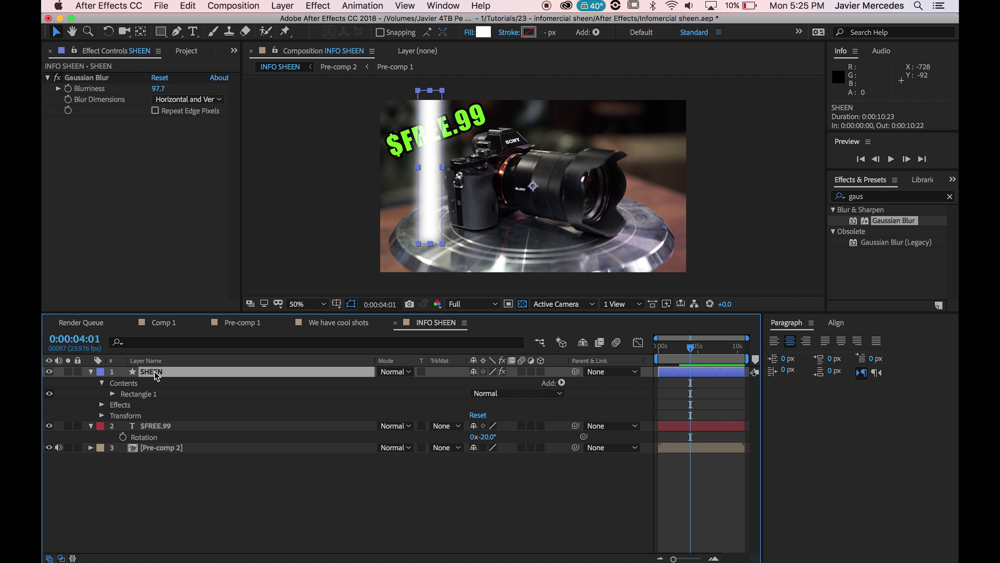
pyautogui.press('r')
pyautogui.moveTo(482, 383); pyautogui.dragTo(482, 386)
pyautogui.press('y')
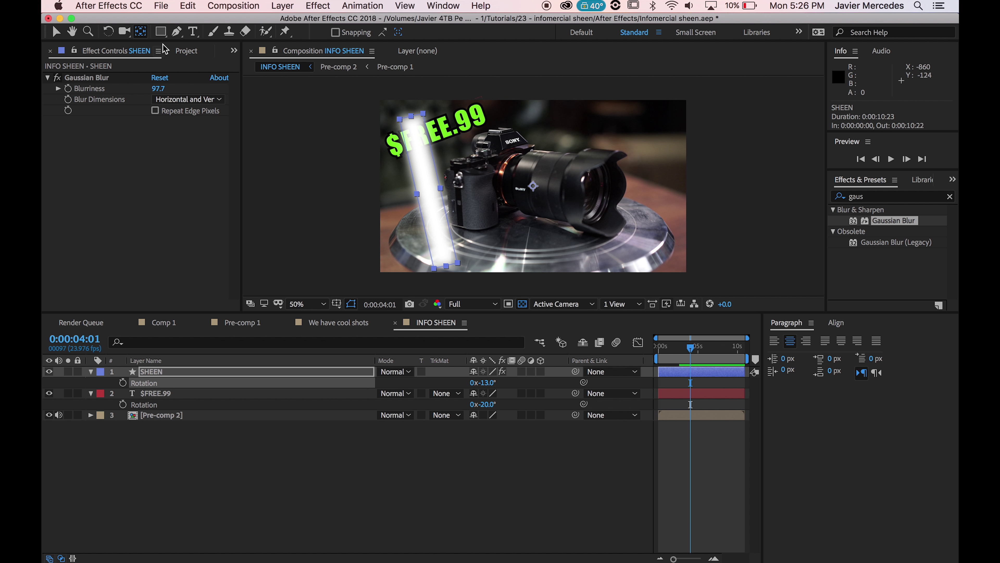
pyautogui.doubleClick(141, 33)
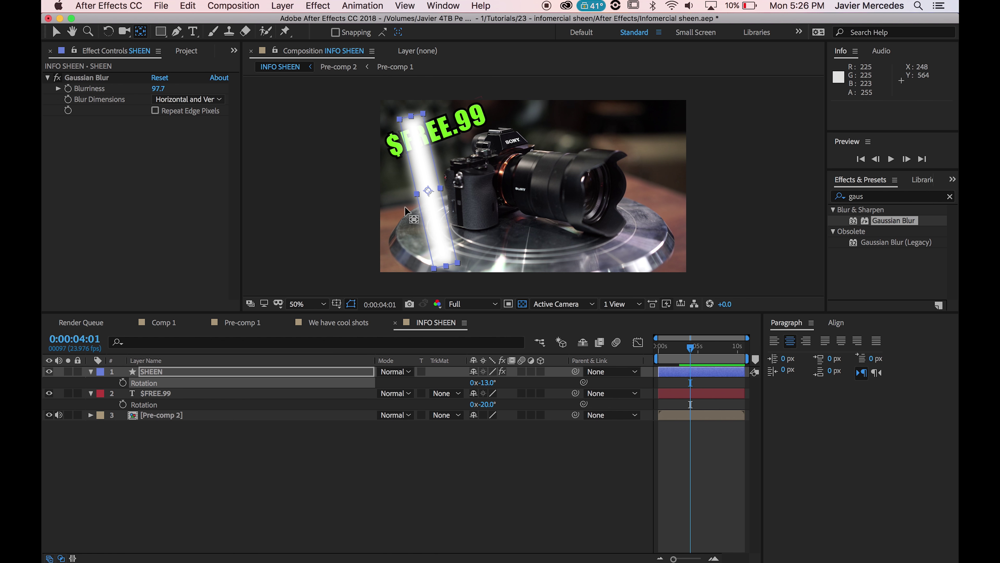
pyautogui.click(288, 480)
# - Raise the SHEEN layer by setting its Y position to 210
pyautogui.click(329, 371)
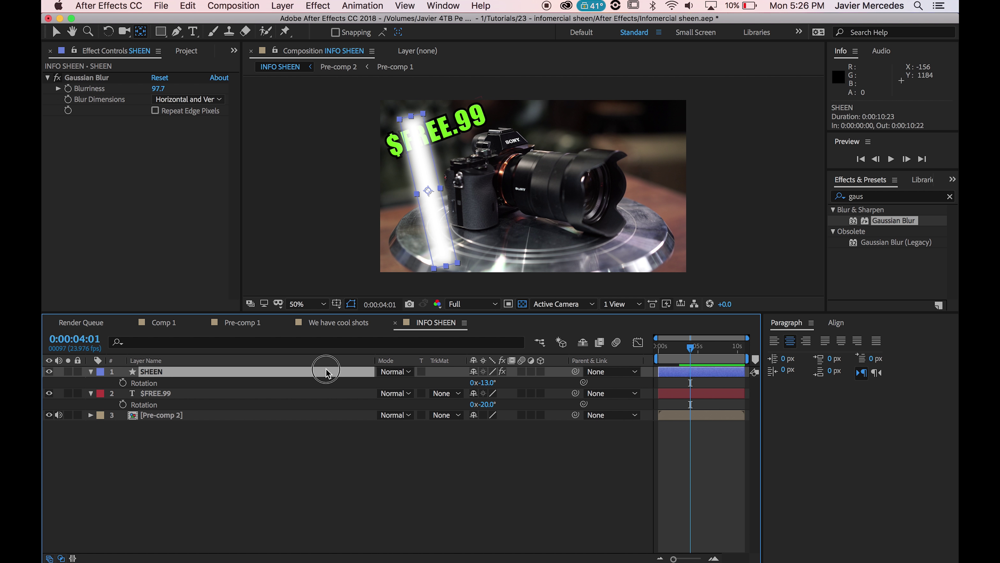
pyautogui.press('p')
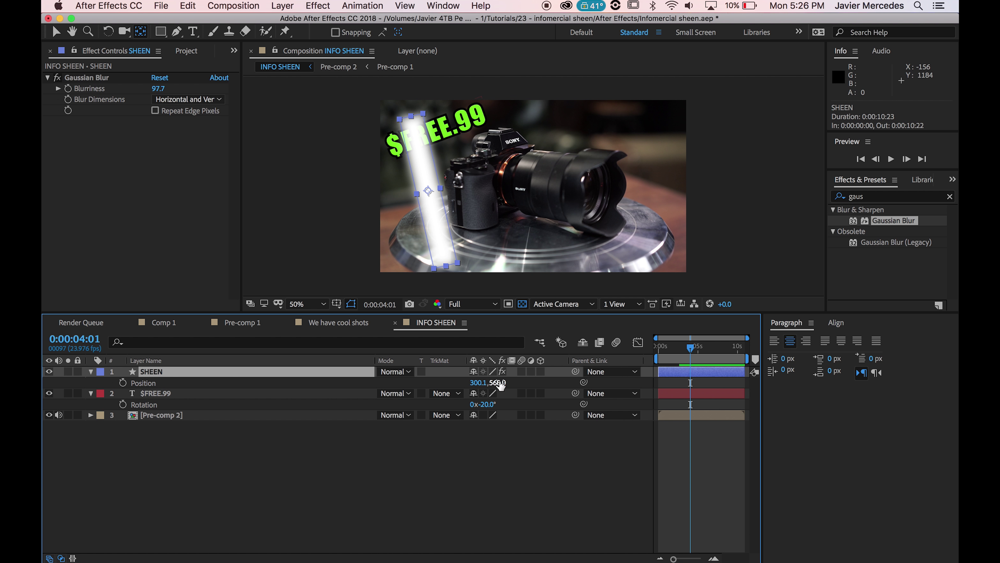
pyautogui.moveTo(497, 383); pyautogui.dragTo(298, 360)
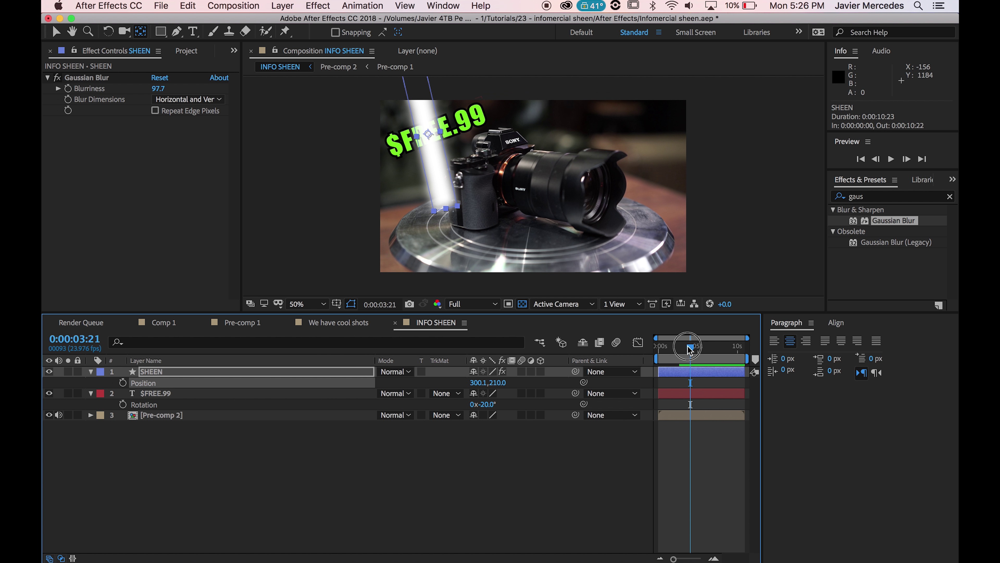
# - Keyframe SHEEN's position at 0:00:00:00, and again at 0:00:05:15 with X at 788.1 so the bar passes the text
pyautogui.moveTo(689, 348); pyautogui.dragTo(616, 351)
pyautogui.click(102, 445)
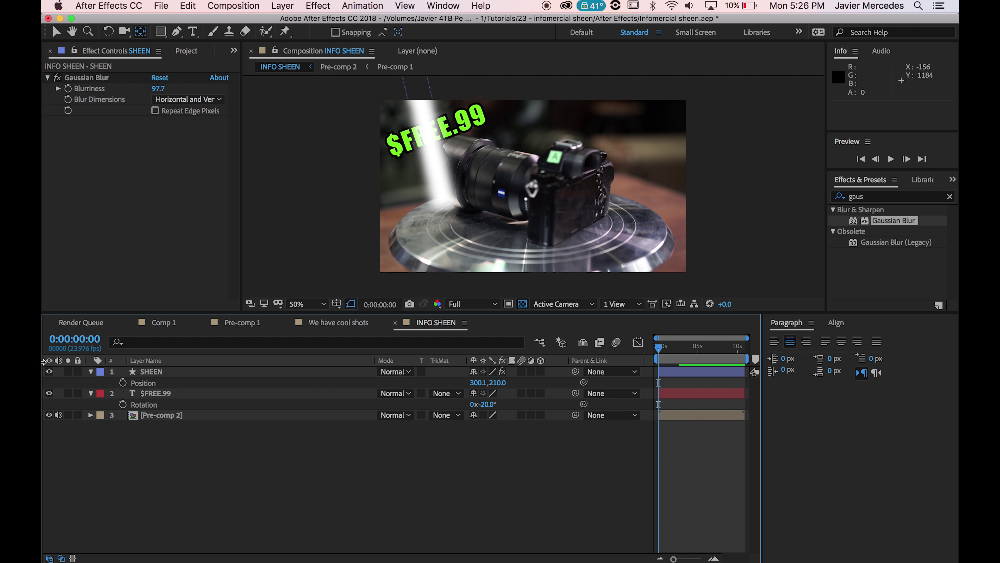
pyautogui.click(123, 383)
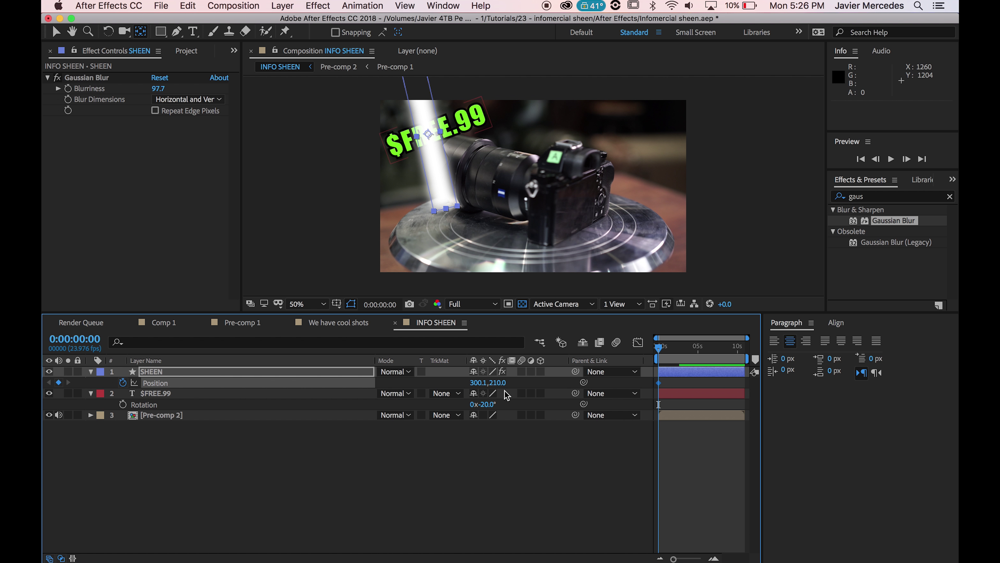
pyautogui.moveTo(664, 350); pyautogui.dragTo(706, 356)
pyautogui.click(58, 381)
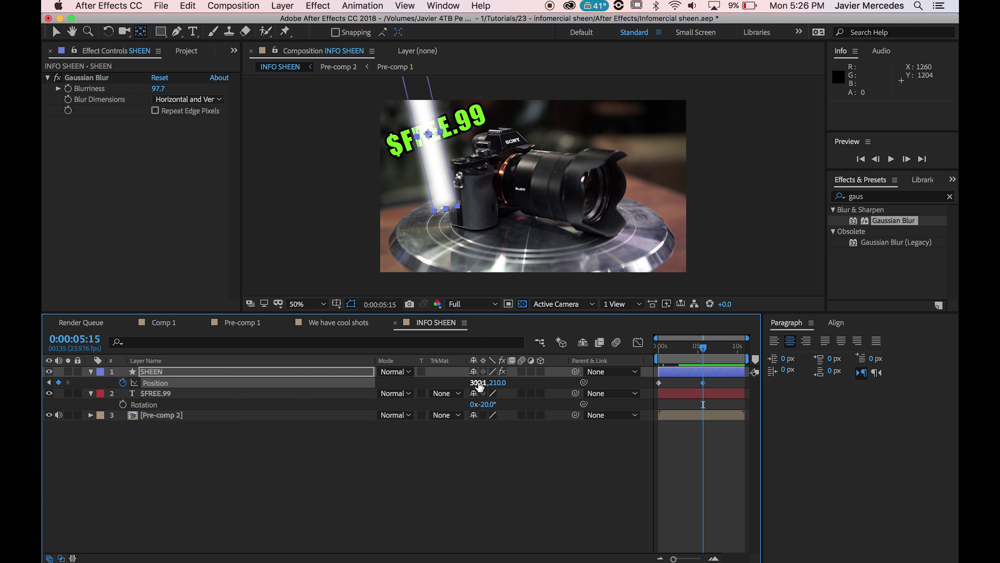
pyautogui.moveTo(477, 382); pyautogui.dragTo(782, 377)
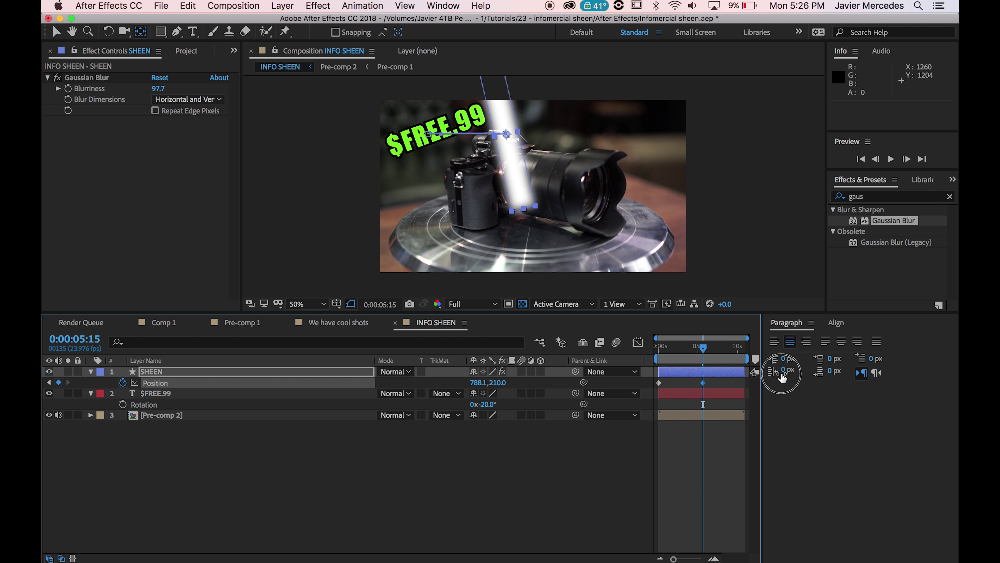
# - Set SHEEN's X position in the 0:00:00:00 keyframe to -126.9 so the bar starts outside the frame
pyautogui.moveTo(703, 347); pyautogui.dragTo(591, 350)
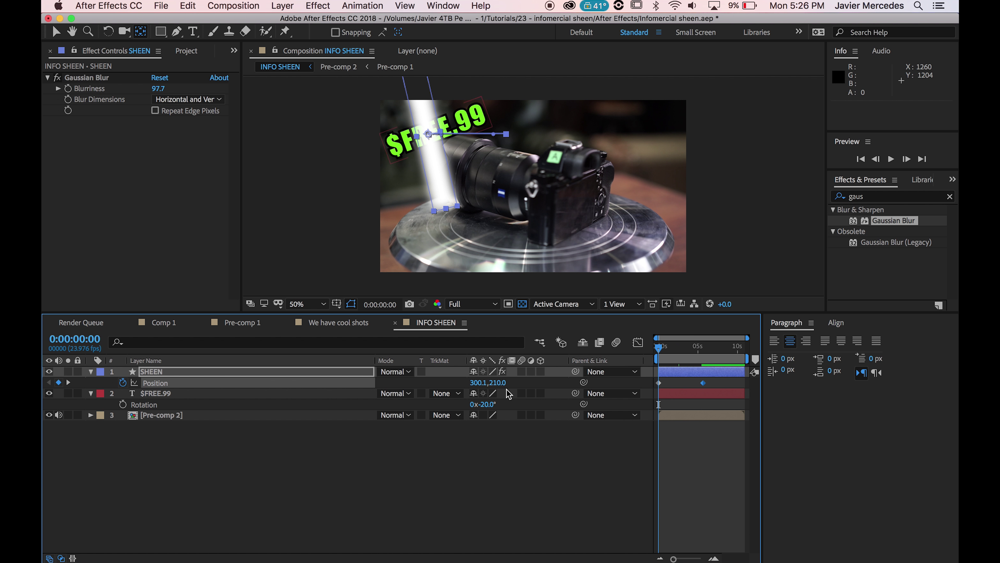
pyautogui.moveTo(483, 385); pyautogui.dragTo(238, 413)
pyautogui.click(243, 474)
# - Duplicate the $FREE.99 text layer and place the copy above the SHEEN layer
pyautogui.click(165, 394)
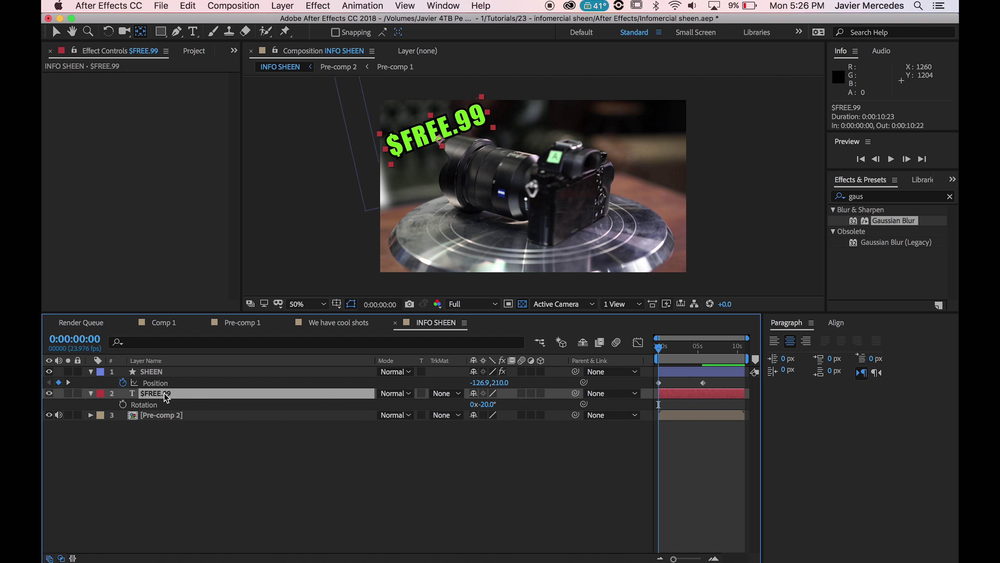
pyautogui.press('super+d')
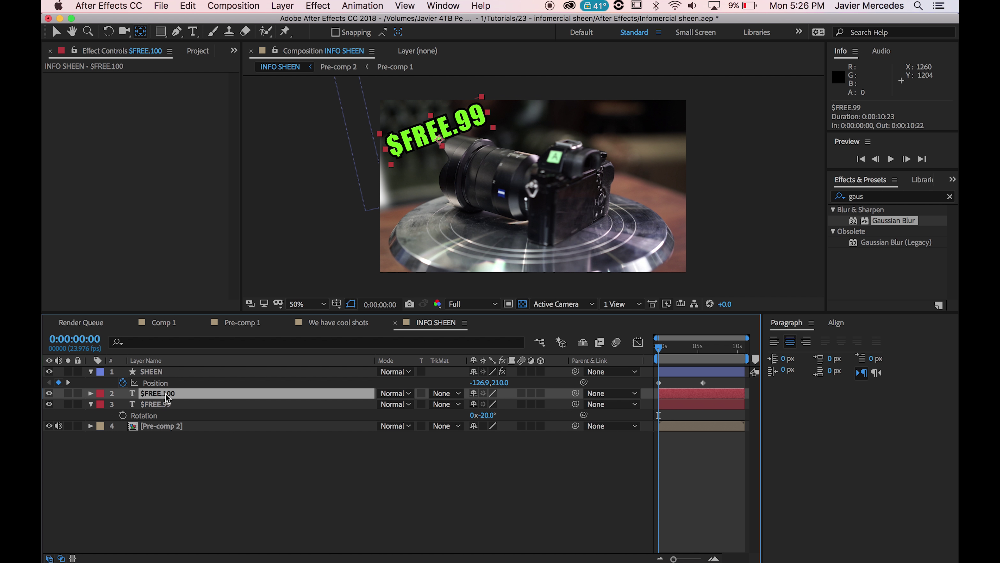
pyautogui.moveTo(159, 396); pyautogui.dragTo(205, 381)
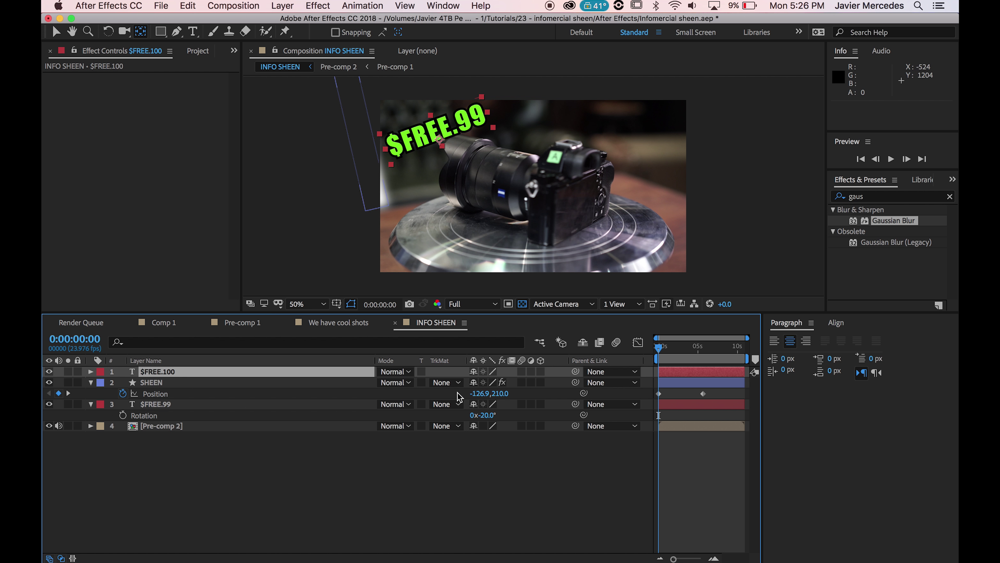
# - Set SHEEN's track matte to Alpha Matte, using the duplicated text layer above it
pyautogui.click(448, 382)
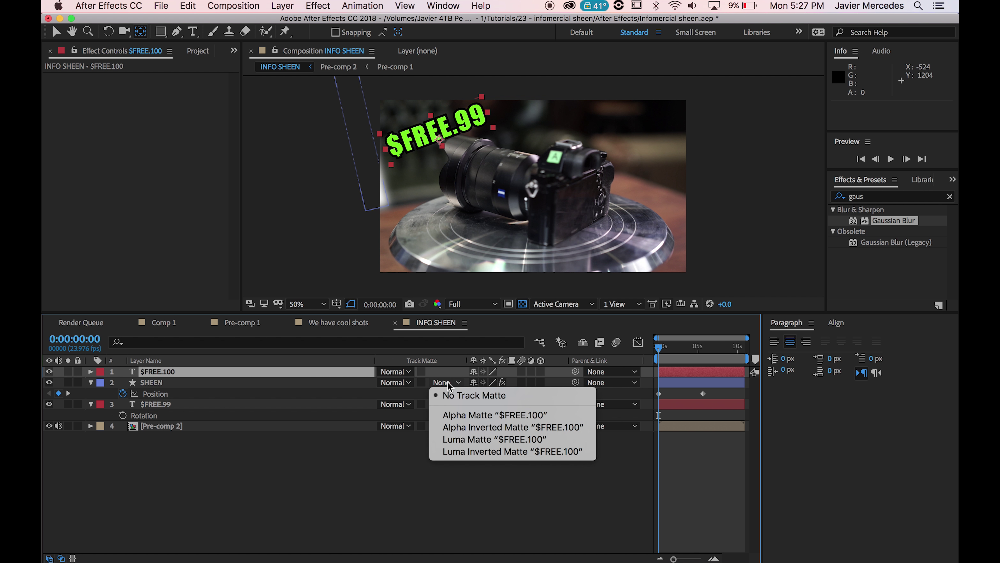
pyautogui.click(479, 415)
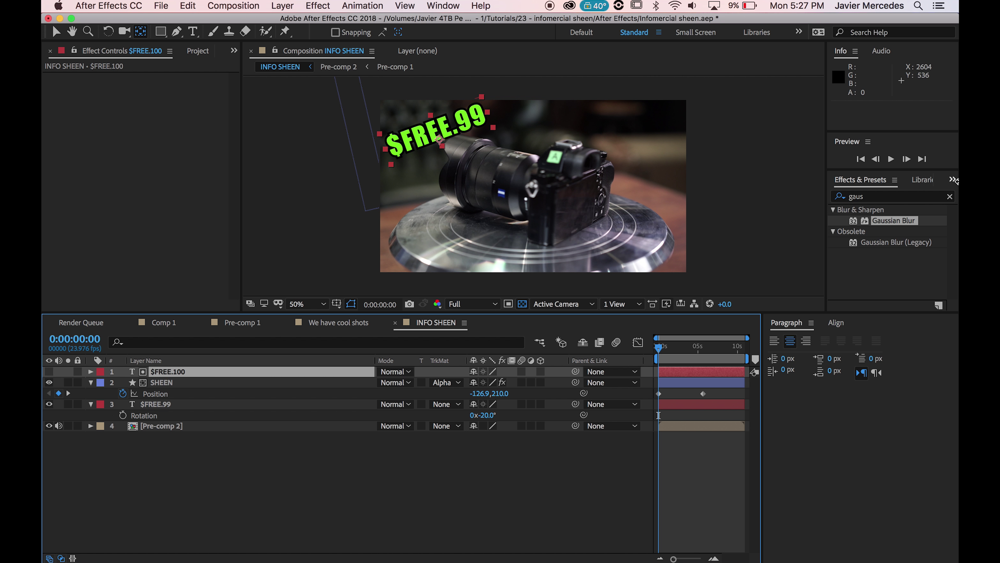
pyautogui.press('v')
# - Scrub through the animation and inspect the sheen crossing the $FREE.99 letters up close
pyautogui.moveTo(658, 347); pyautogui.dragTo(685, 347)
pyautogui.scroll(4, 622, 291)
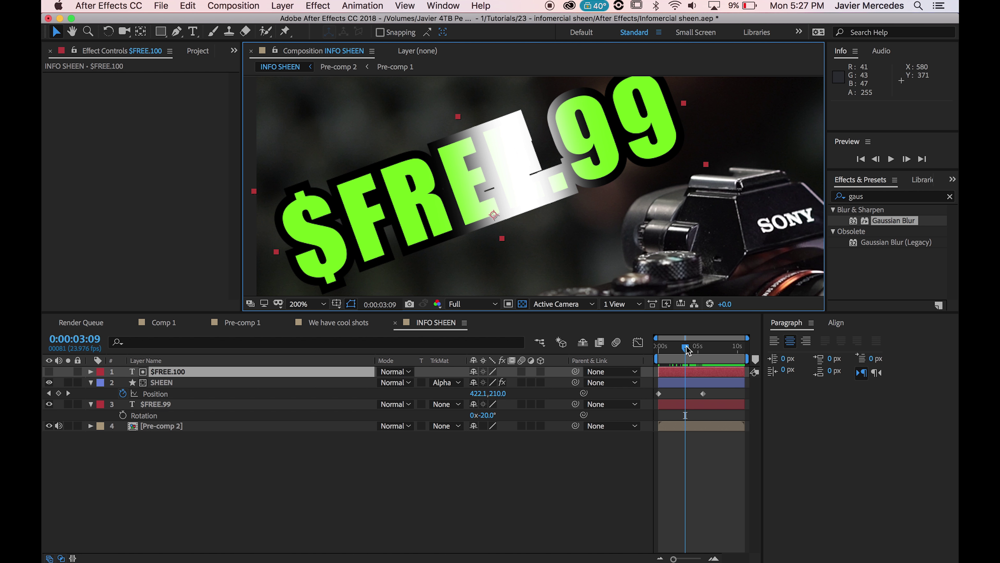
pyautogui.moveTo(685, 347)
pyautogui.mouseDown()
pyautogui.moveTo(670, 354)
pyautogui.moveTo(689, 359)
pyautogui.moveTo(668, 364)
pyautogui.moveTo(683, 365)
pyautogui.moveTo(652, 369)
pyautogui.moveTo(685, 366)
pyautogui.mouseUp()
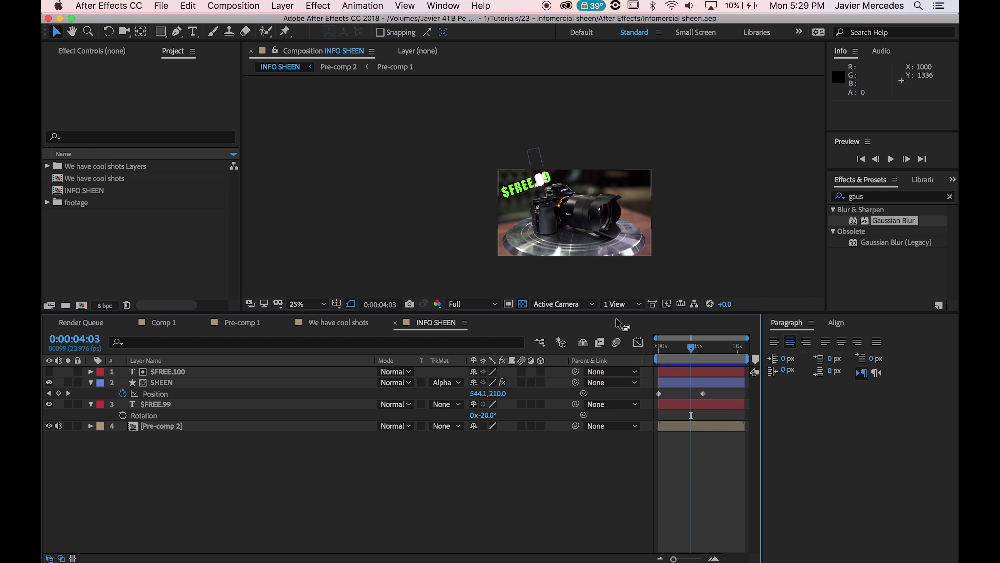
# - Add the two circular portrait images to the INFO SHEEN composition and place them over the camera, viewed at 0:00:01:13
pyautogui.moveTo(686, 357)
pyautogui.mouseDown()
pyautogui.moveTo(661, 363)
pyautogui.moveTo(694, 363)
pyautogui.moveTo(673, 363)
pyautogui.mouseUp()
pyautogui.click(71, 239)
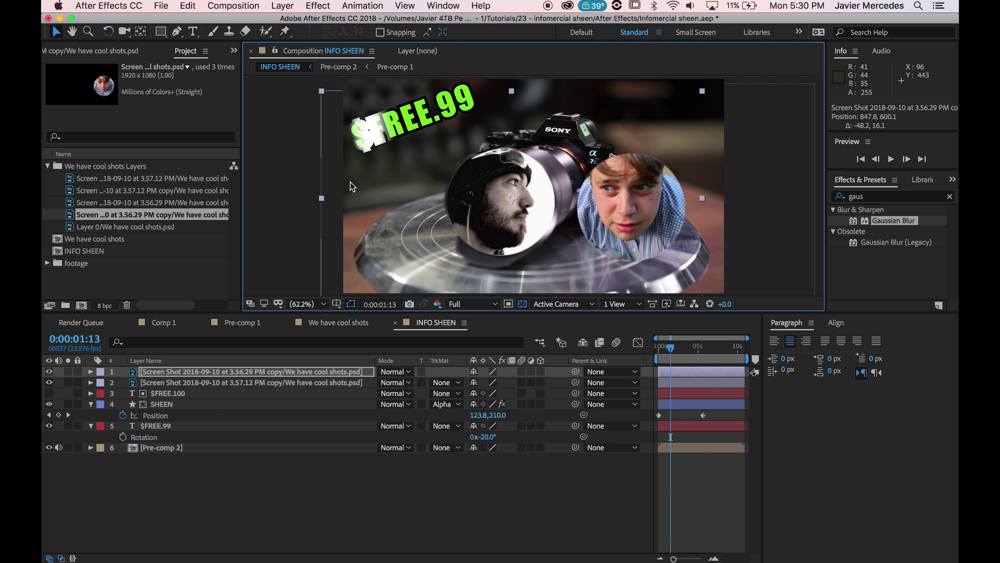
pyautogui.moveTo(447, 197); pyautogui.dragTo(470, 189)
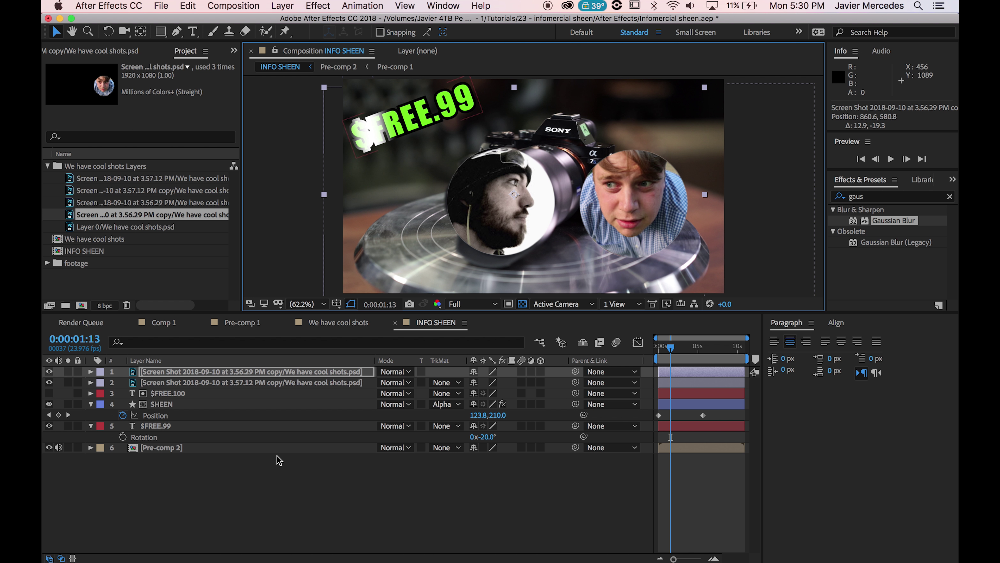
pyautogui.click(243, 382)
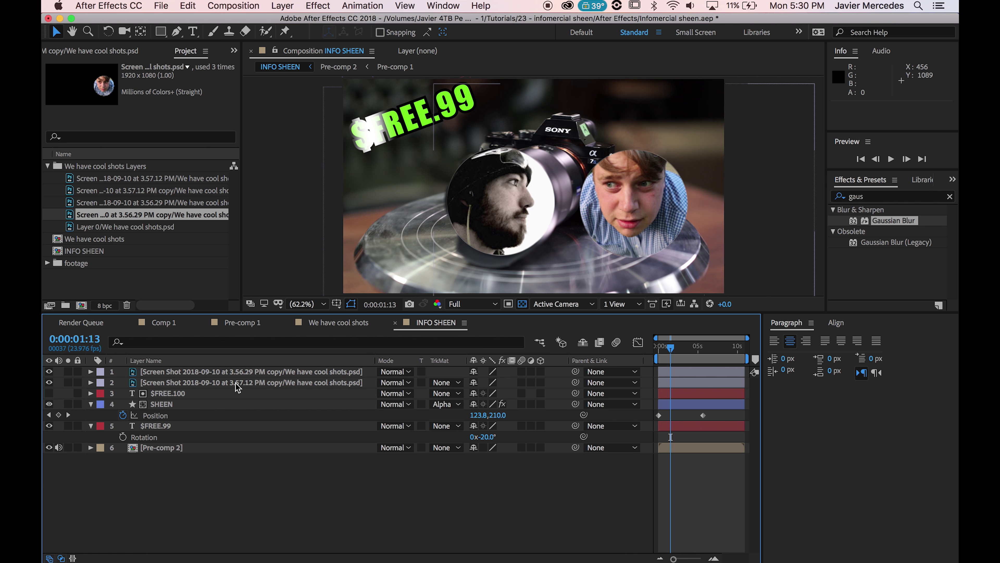
pyautogui.click(162, 406)
pyautogui.click(164, 393)
pyautogui.keyDown('shift'); pyautogui.click(164, 426); pyautogui.keyUp('shift')
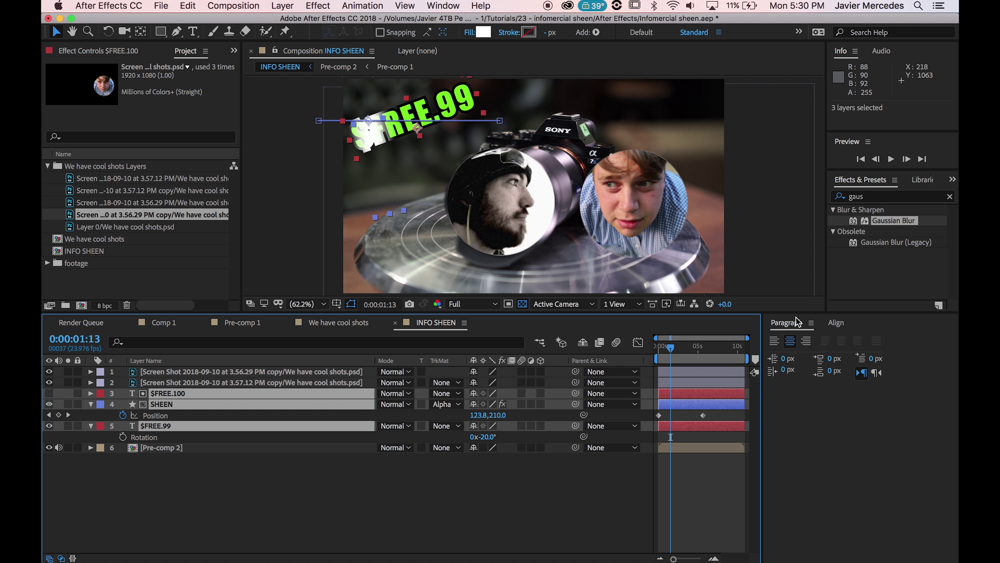
pyautogui.click(301, 506)
# - Add the text WE HAVE COOL SHOTS! across the lower part of the frame and change its fill to purple
pyautogui.click(236, 372)
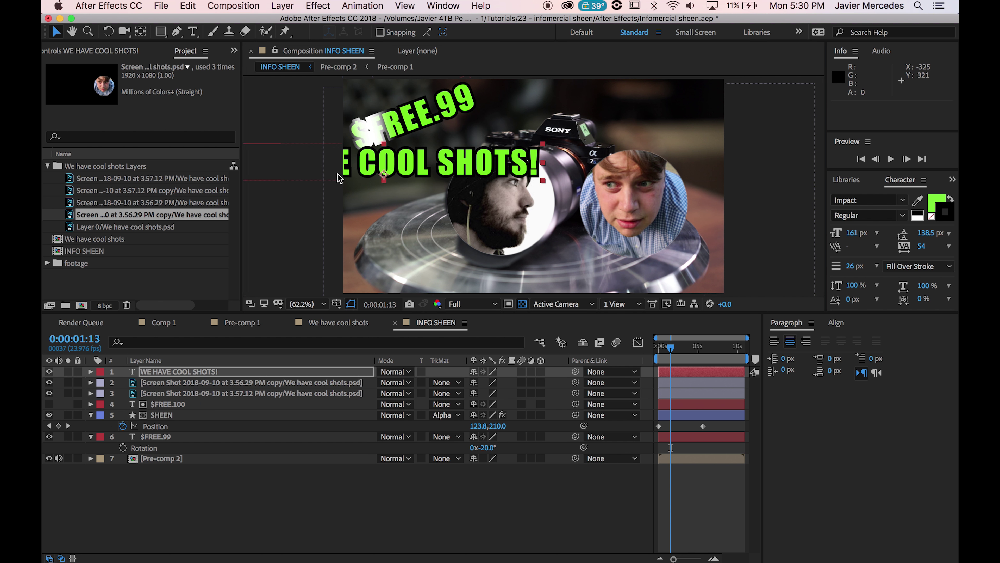
pyautogui.moveTo(384, 174); pyautogui.dragTo(556, 229)
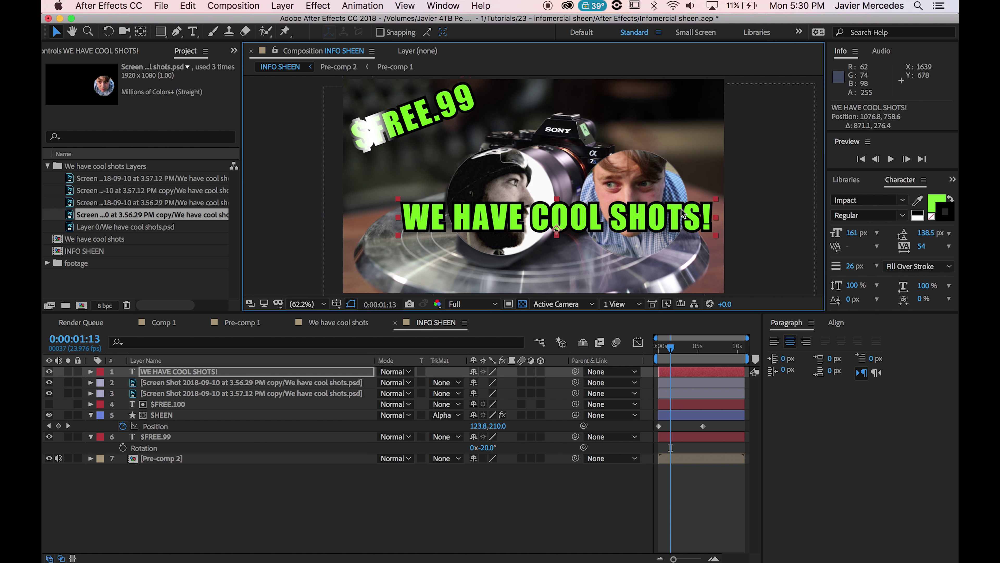
pyautogui.click(936, 203)
pyautogui.click(320, 412)
pyautogui.moveTo(337, 406); pyautogui.dragTo(336, 327)
pyautogui.click(438, 306)
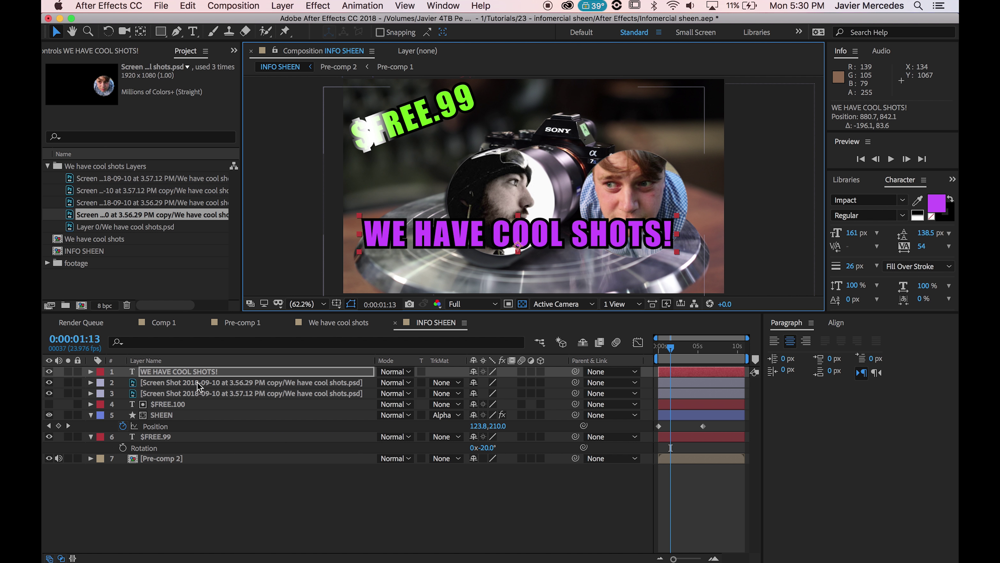
# - Rotate the WE HAVE COOL SHOTS! text to 345° and move the portraits to opposite sides of the camera
pyautogui.press('r')
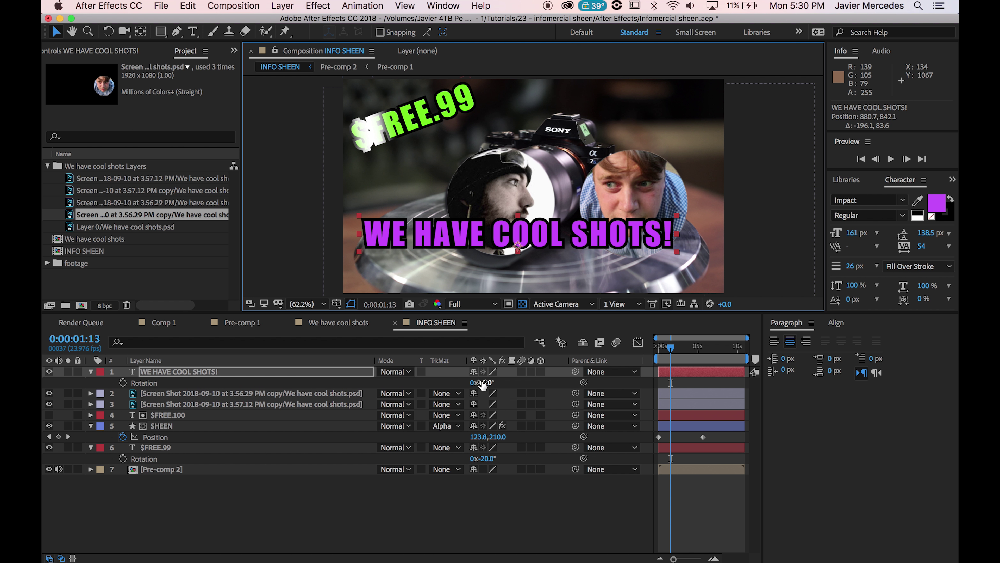
pyautogui.moveTo(481, 382); pyautogui.dragTo(771, 453)
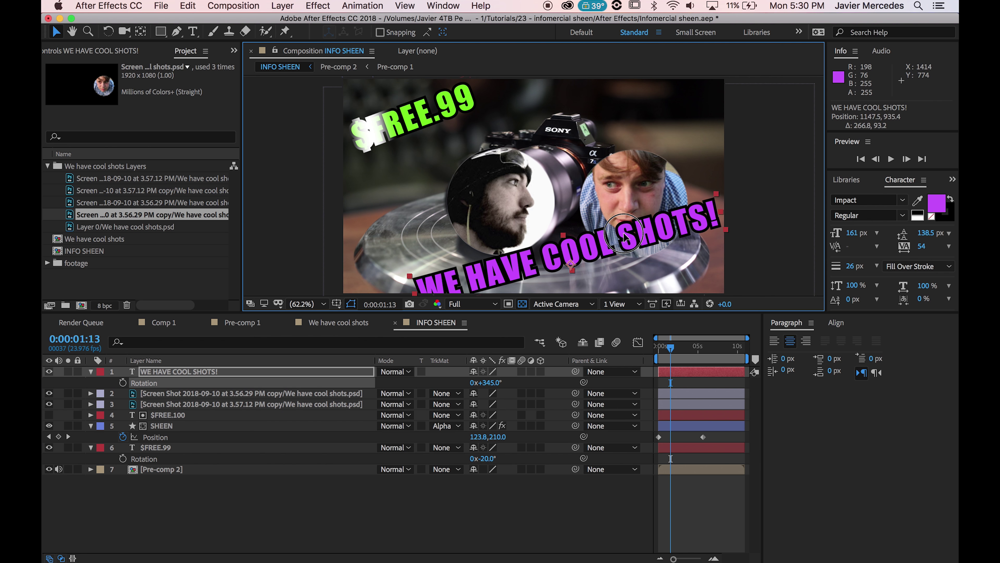
pyautogui.moveTo(492, 202); pyautogui.dragTo(378, 217)
pyautogui.click(205, 437)
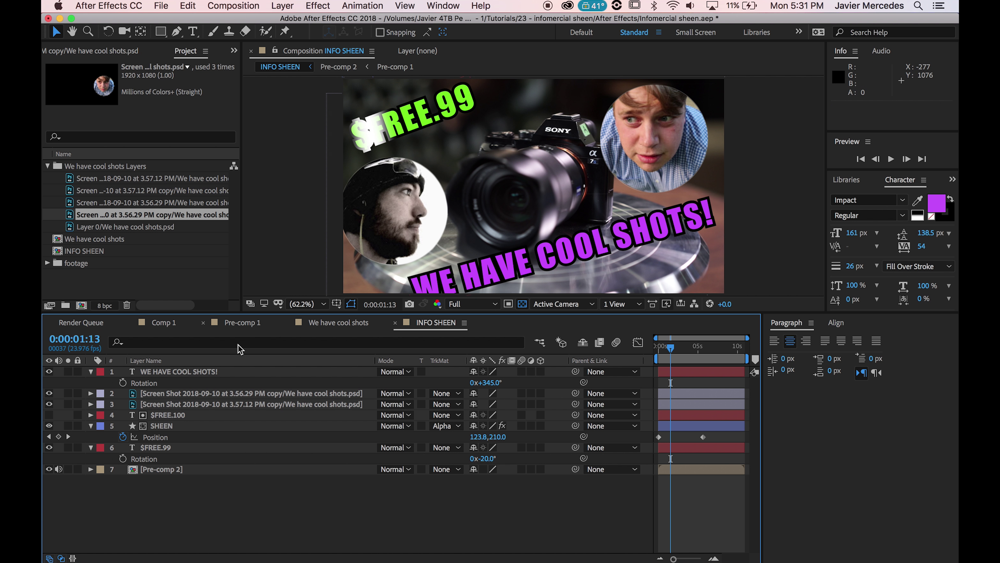
# - Pre-compose the WE HAVE COOL SHOTS! text layer together with the two portrait layers
pyautogui.click(168, 426)
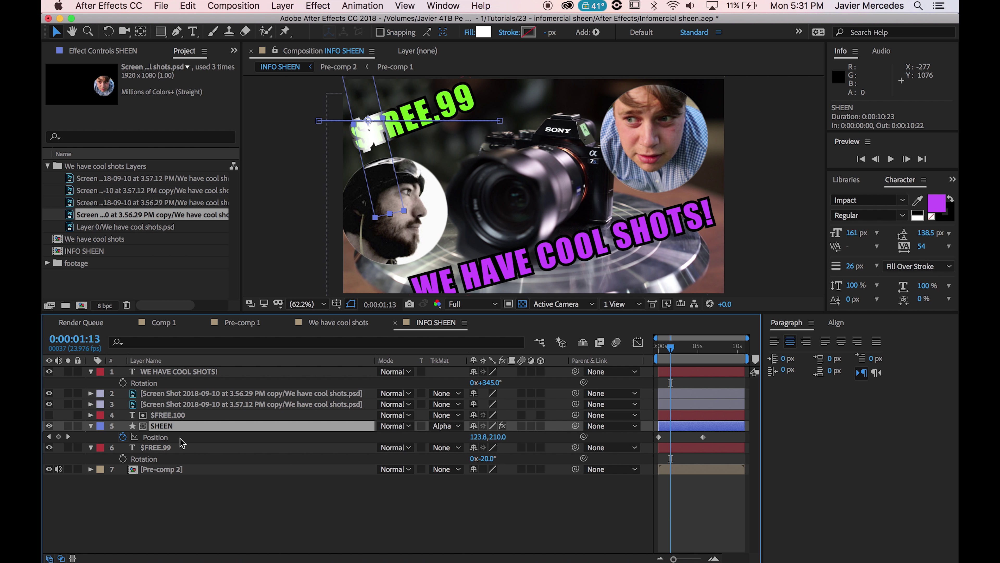
pyautogui.click(175, 404)
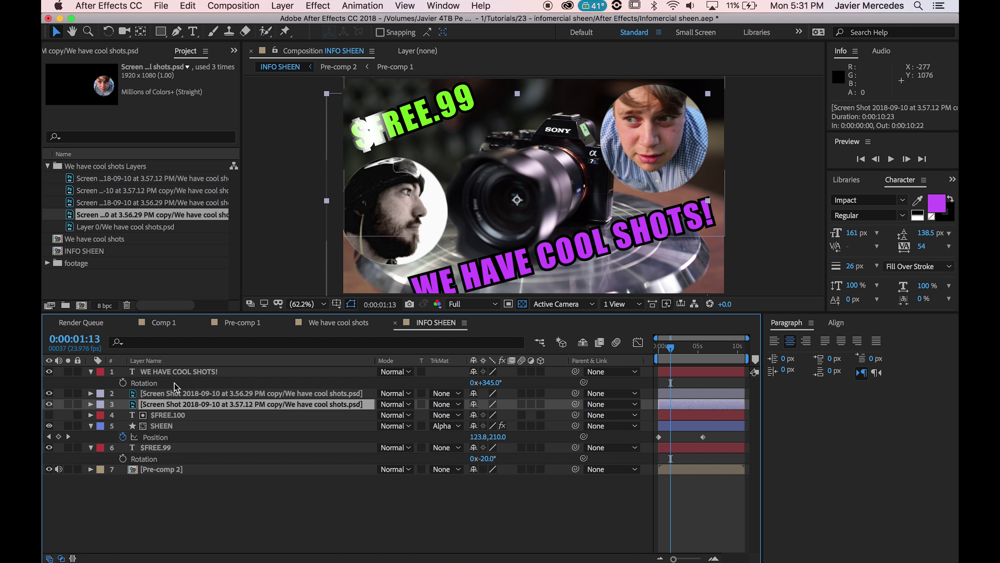
pyautogui.keyDown('shift'); pyautogui.click(175, 372); pyautogui.keyUp('shift')
pyautogui.rightClick(174, 375)
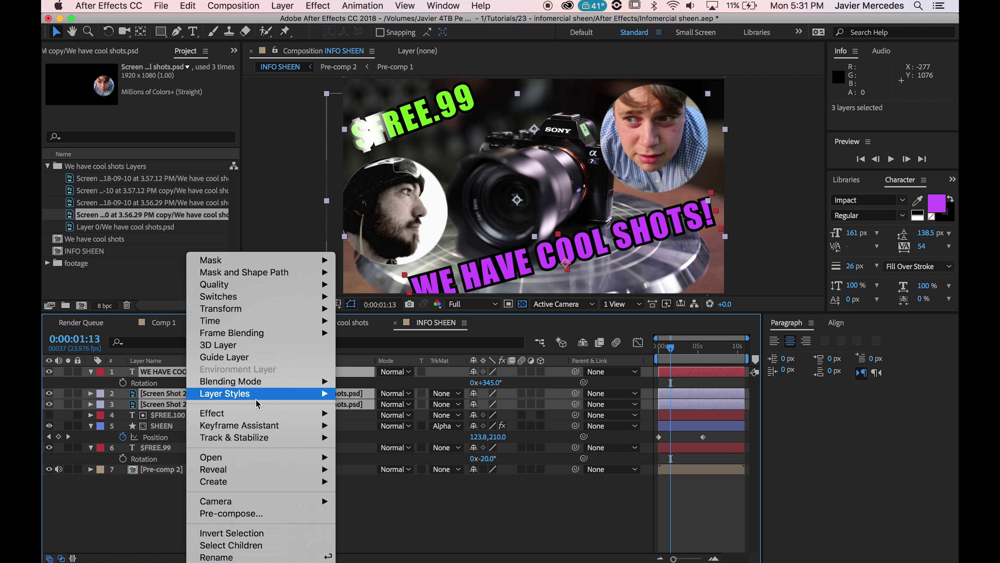
pyautogui.click(303, 514)
pyautogui.click(269, 258)
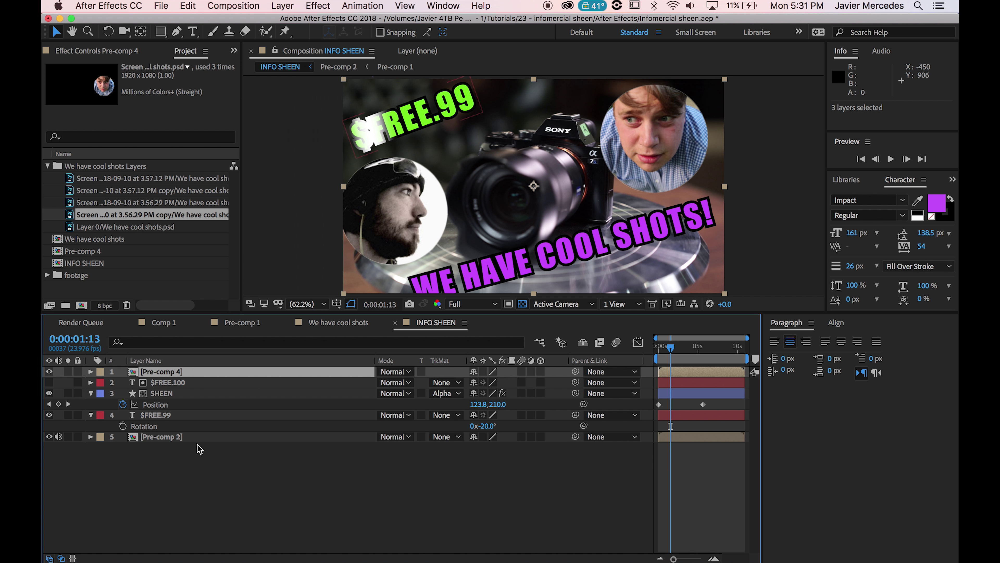
# - Duplicate the SHEEN layer and Pre-comp 4, and place the new sheen between the two Pre-comp 4 layers
pyautogui.click(179, 394)
pyautogui.press('super+d')
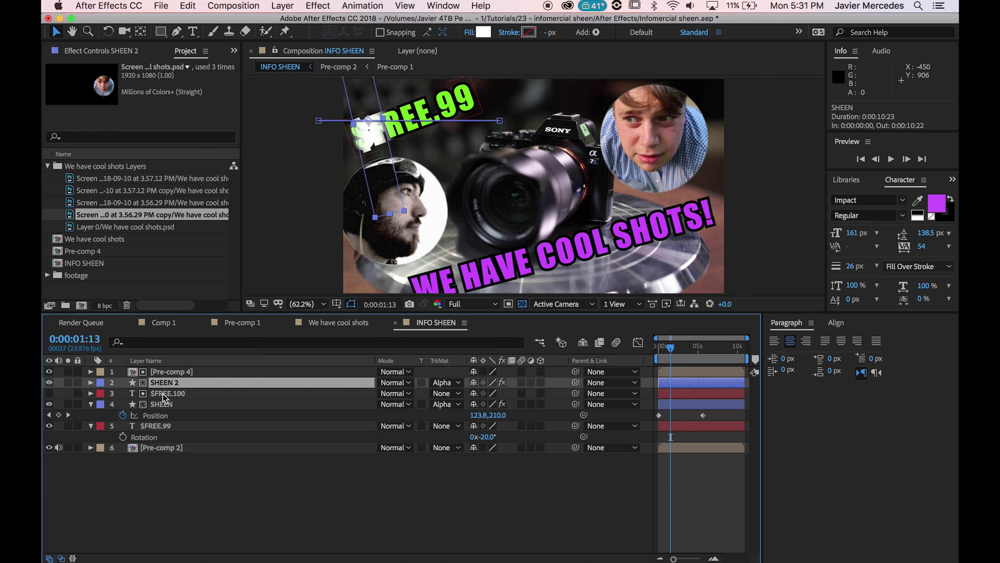
pyautogui.click(169, 371)
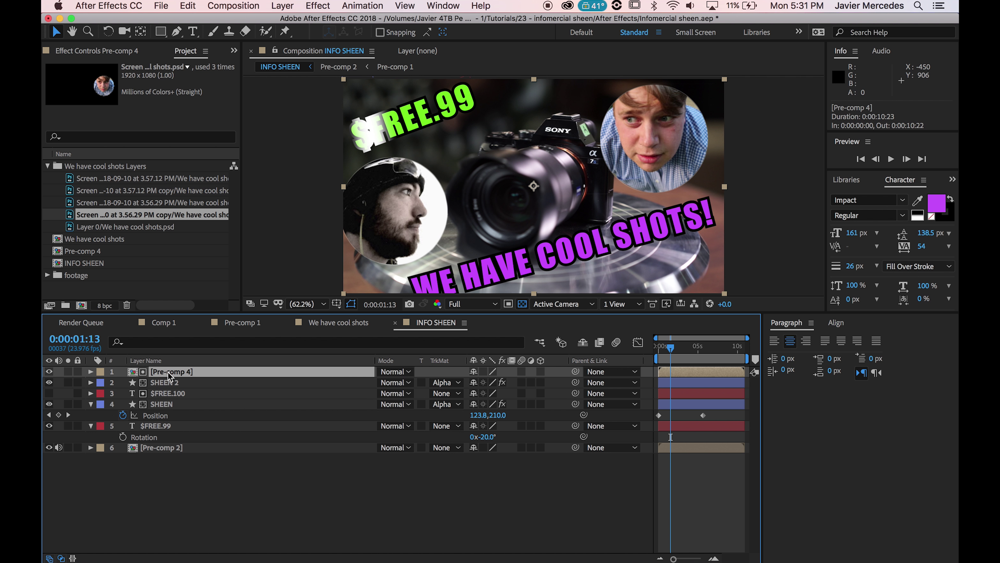
pyautogui.press('super+d')
pyautogui.moveTo(165, 393); pyautogui.dragTo(165, 378)
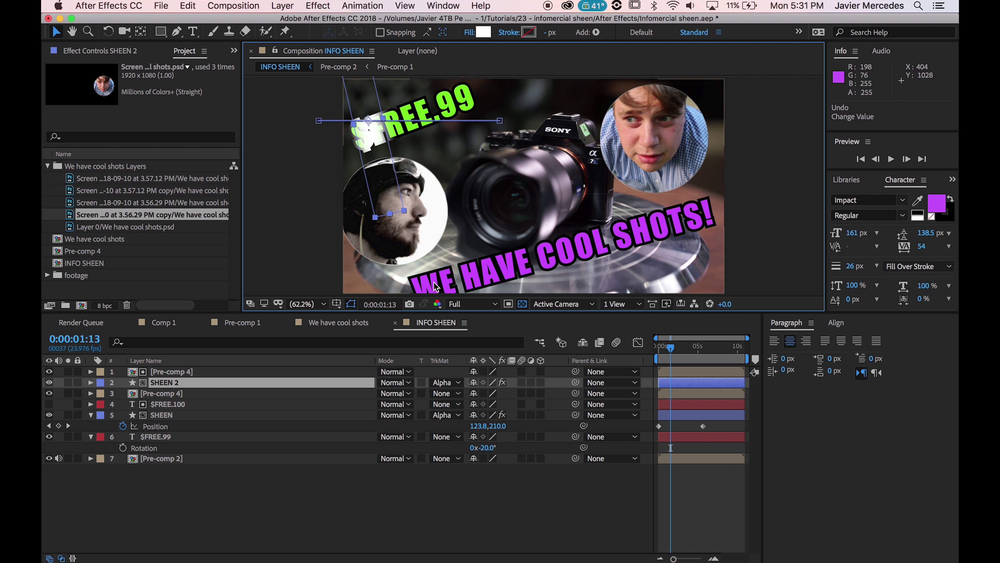
# - Move SHEEN 2's Position keyframe at 0:00:00:00 to 1.6, 740.4, beside the lower portrait
pyautogui.press('p')
pyautogui.press('Home')
pyautogui.moveTo(330, 151); pyautogui.dragTo(353, 251)
# - Scale SHEEN 2 to 173% and hide the Pre-comp 4 matte layer above it
pyautogui.press('s')
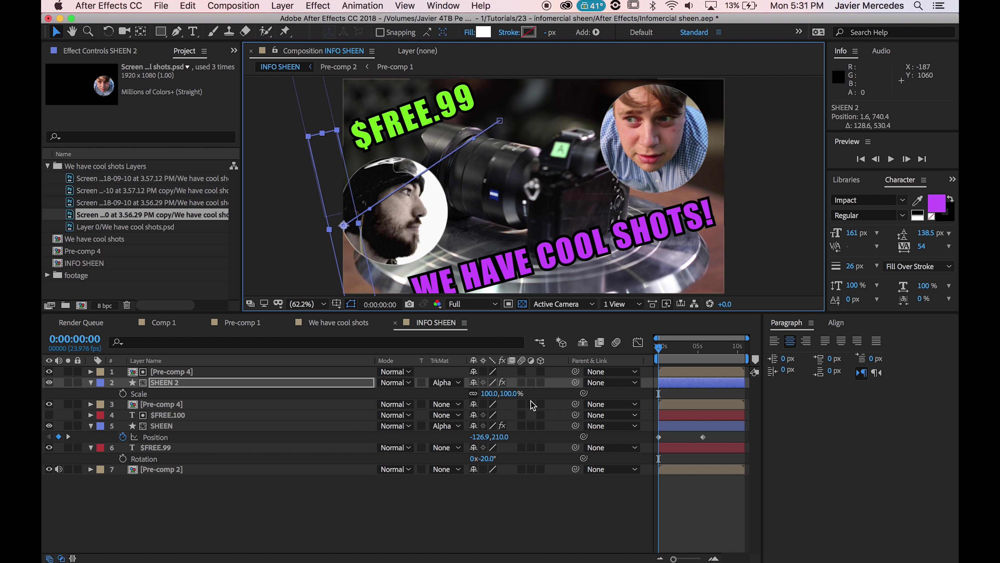
pyautogui.moveTo(502, 393); pyautogui.dragTo(533, 391)
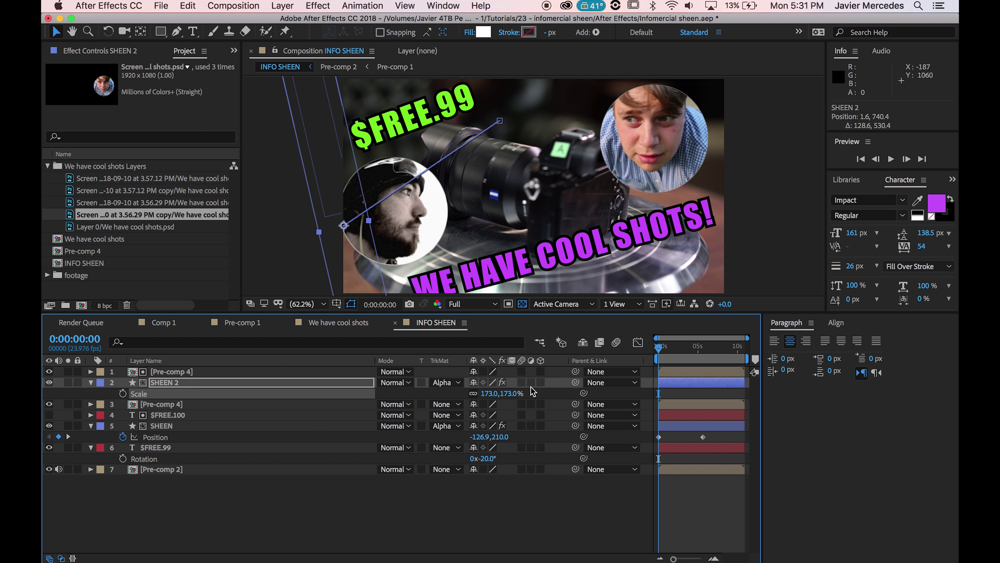
pyautogui.click(49, 371)
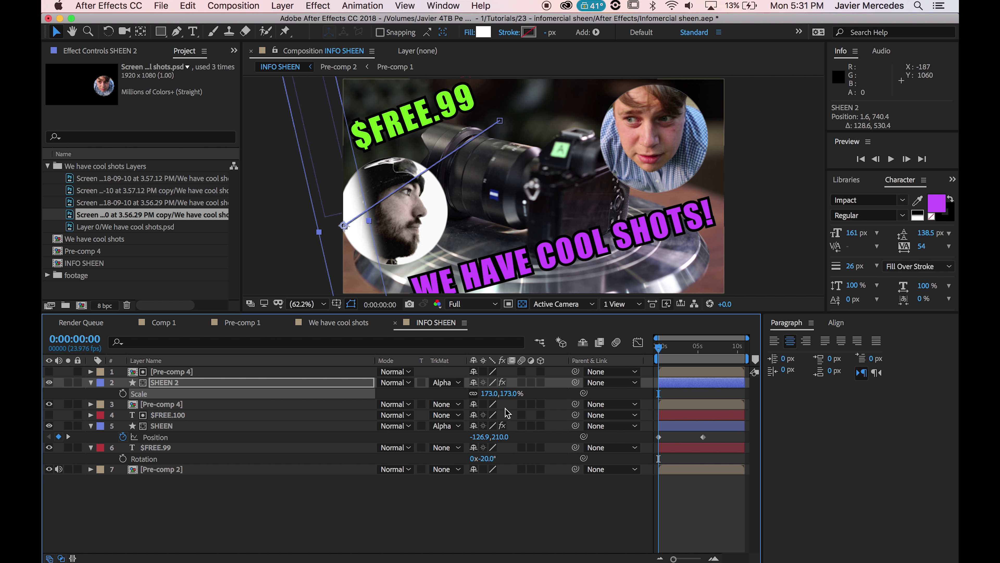
# - Shift SHEEN 2's starting position to -241.4, 740.4, outside the frame, and narrow its horizontal scale to 31%
pyautogui.press('p')
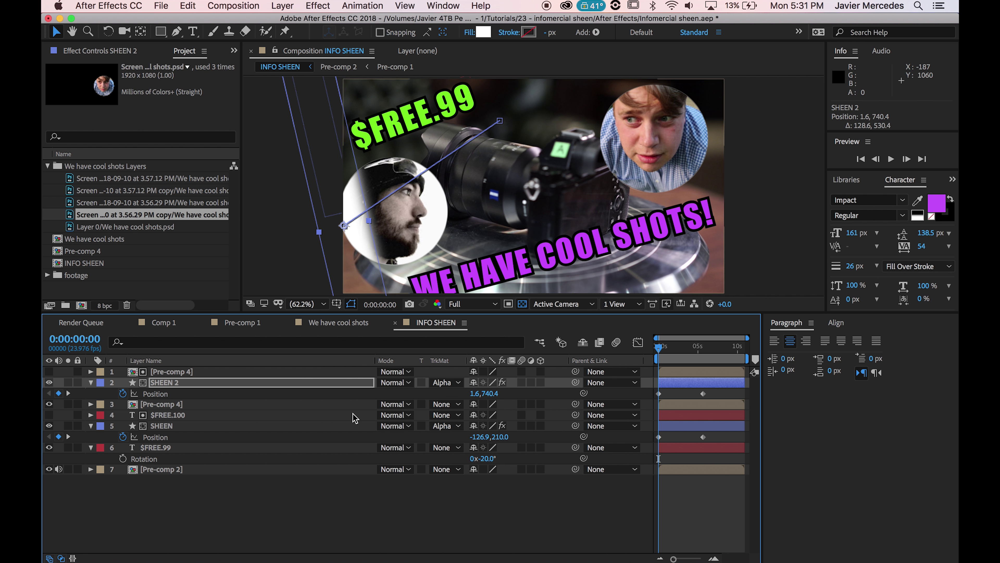
pyautogui.moveTo(478, 393); pyautogui.dragTo(346, 409)
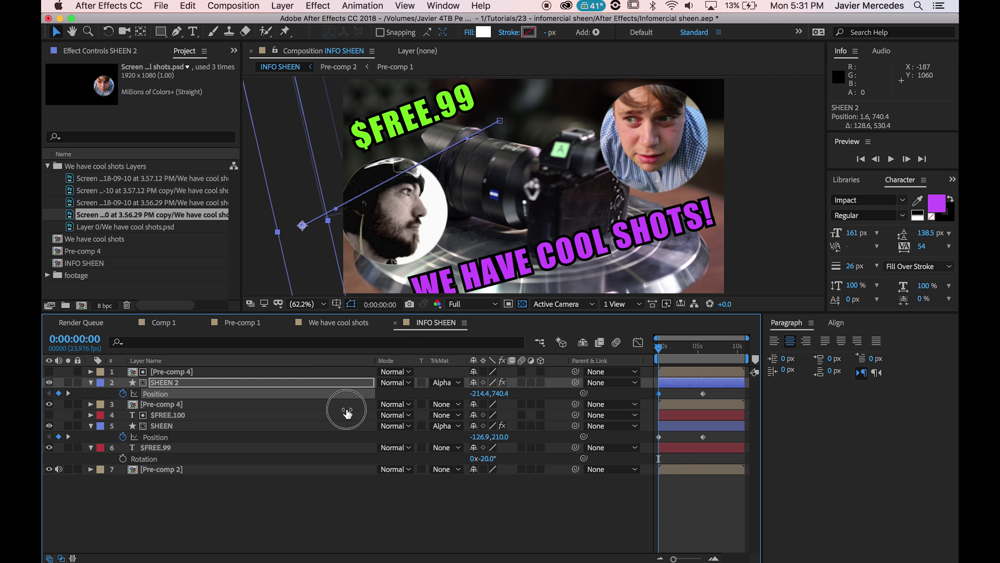
pyautogui.moveTo(320, 224); pyautogui.dragTo(303, 227)
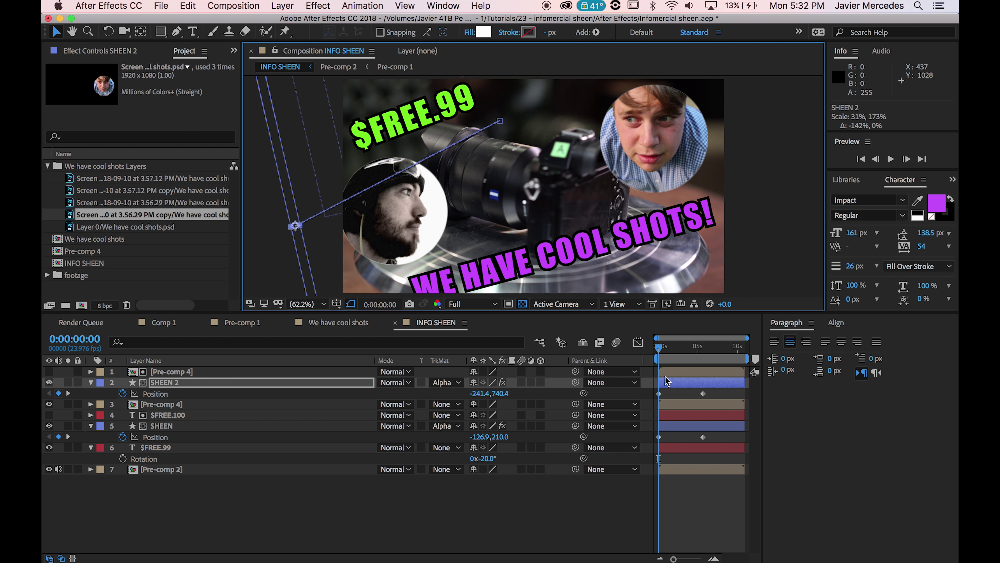
# - Set SHEEN 2's end Position keyframe at about 6 seconds so the bar finishes past the opposite edge of the frame
pyautogui.click(708, 347)
pyautogui.moveTo(515, 188); pyautogui.dragTo(728, 176)
pyautogui.press('Home')
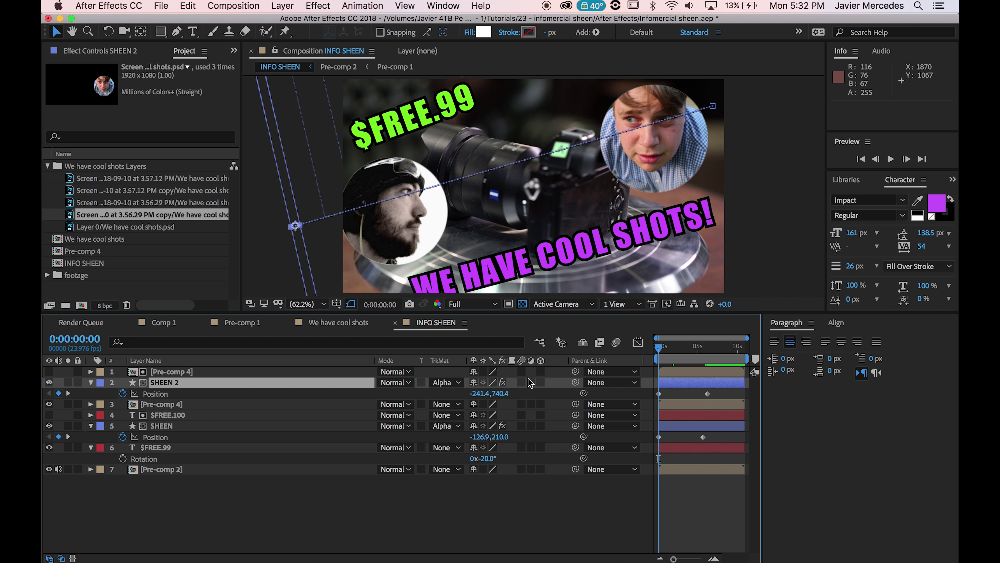
# - Shorten SHEEN 2's sweep by moving its end Position keyframe to about 2.5 seconds, previewing the animation before and after
pyautogui.press('space')
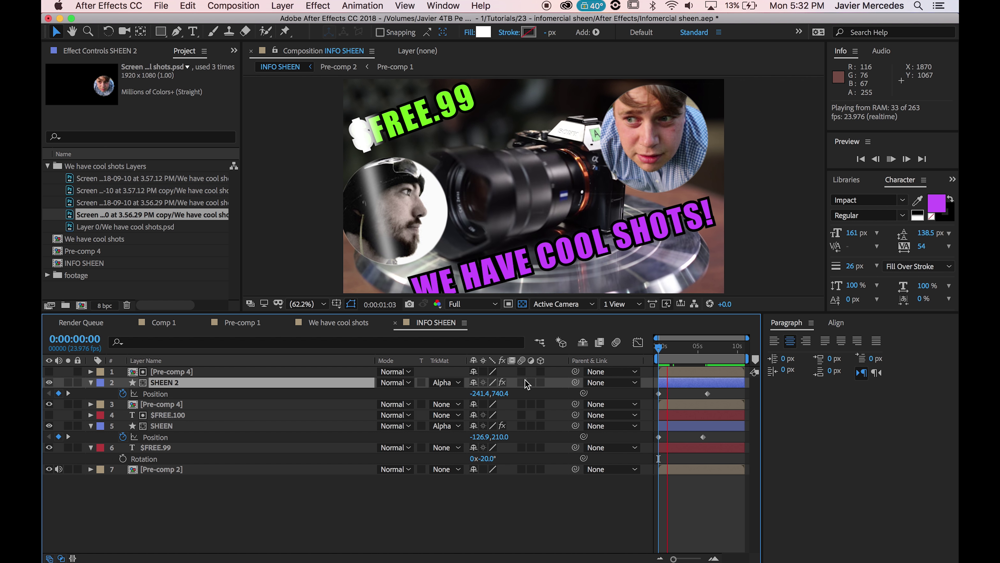
pyautogui.moveTo(708, 393); pyautogui.dragTo(679, 393)
pyautogui.press('space')
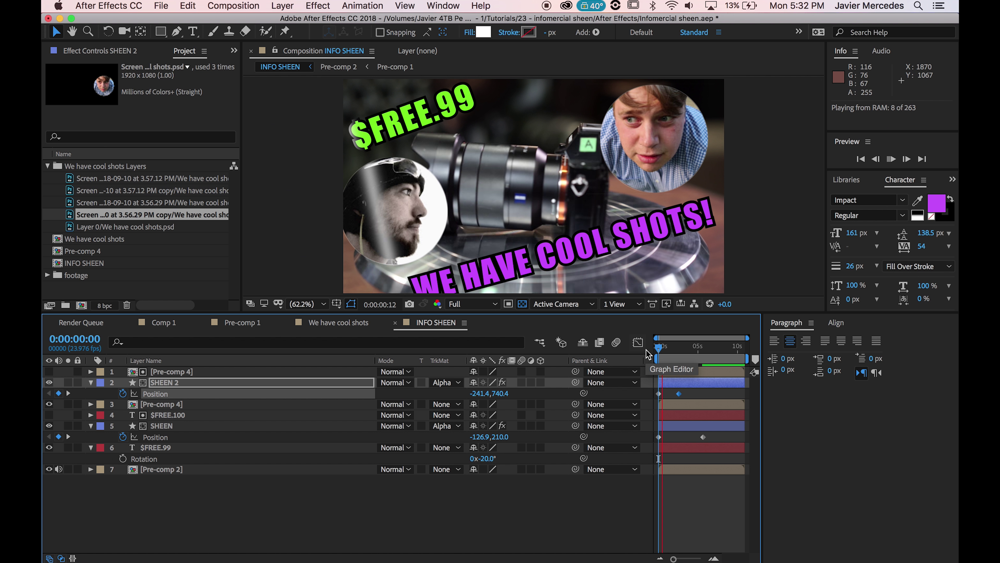